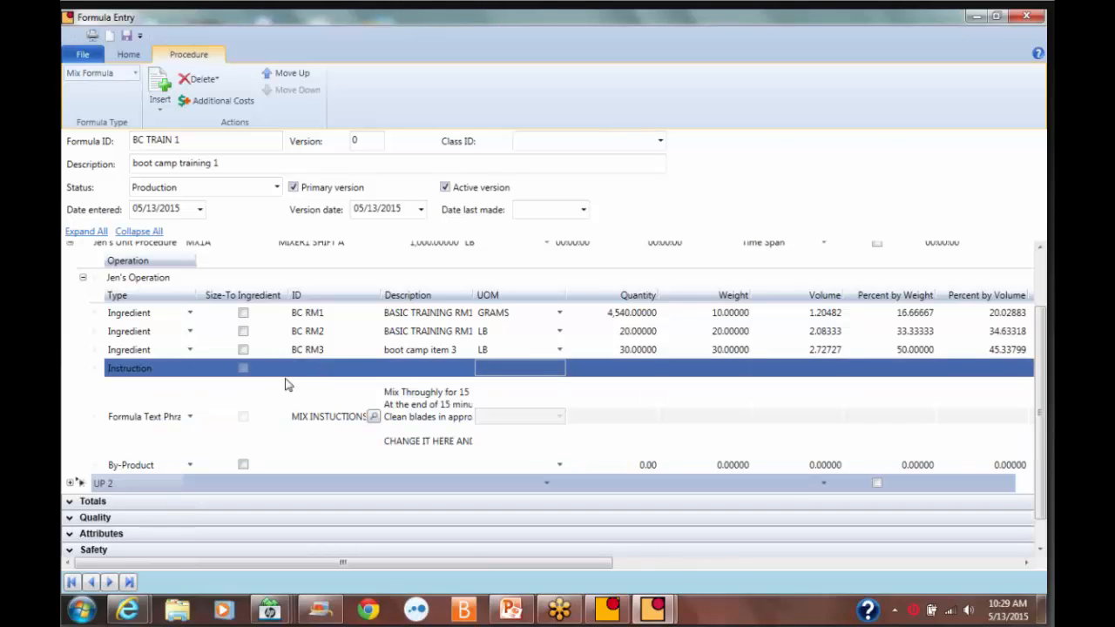
Examine the BC RM2 and BC RM3 ingredient lines and the formula text phrase line in the first unit procedure's operation.
left_click(112, 353)
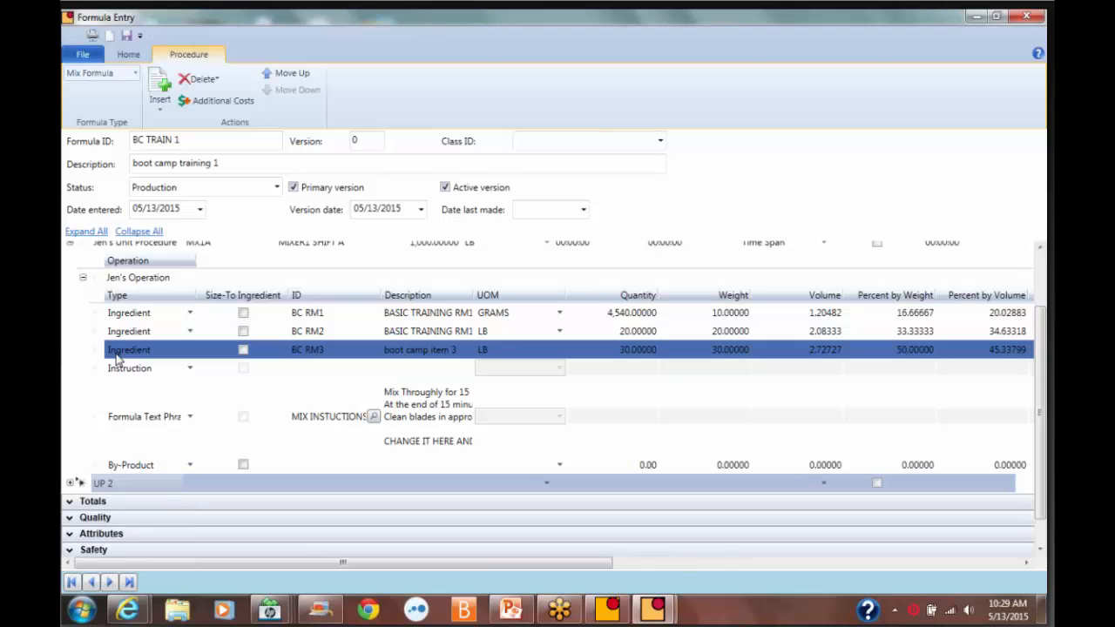
left_click(100, 353)
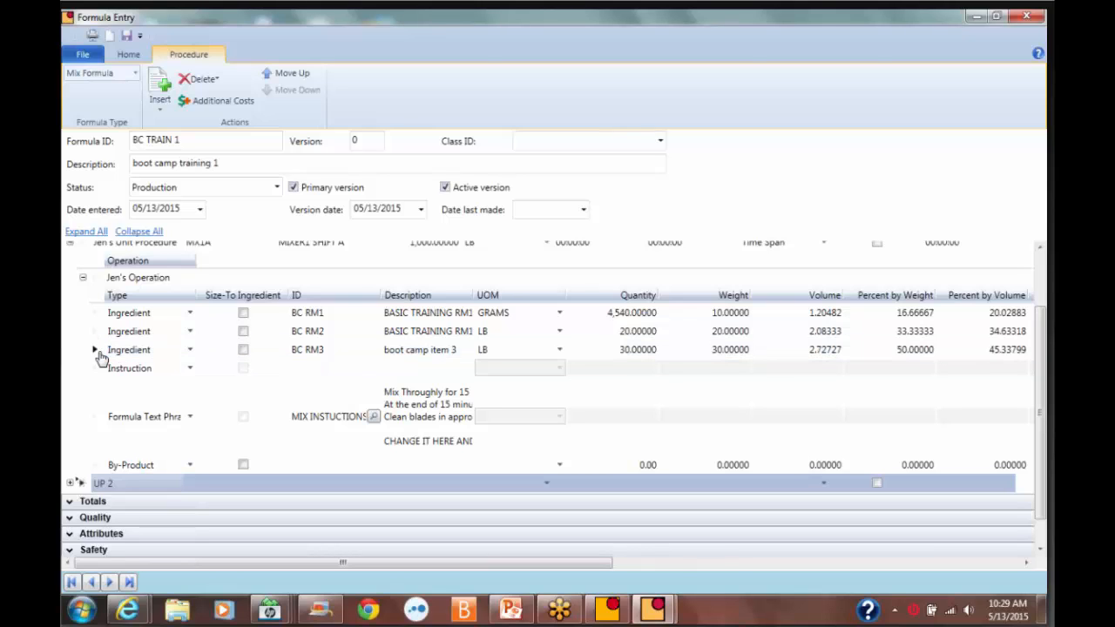
left_click(88, 336)
left_click(117, 332)
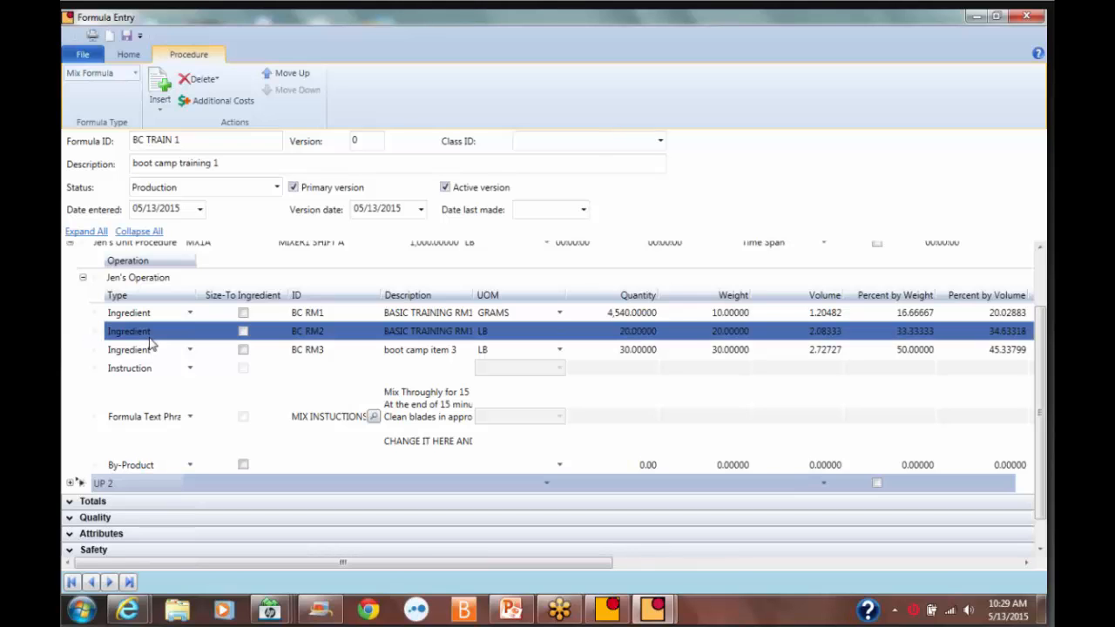
left_click(144, 333)
left_click(150, 348)
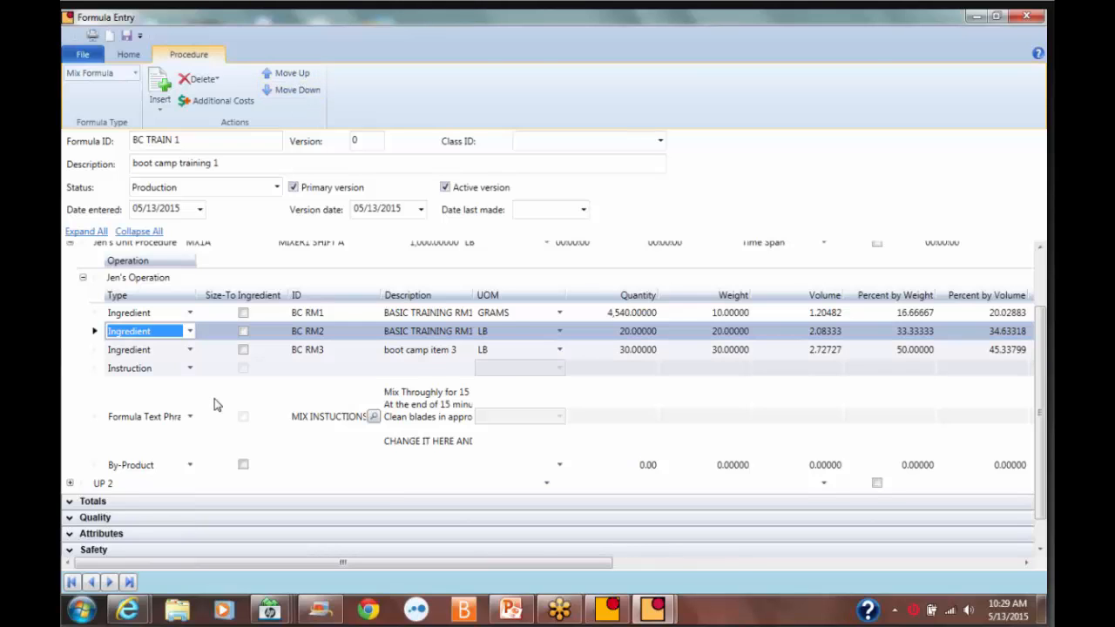
left_click(170, 419)
left_click(147, 420)
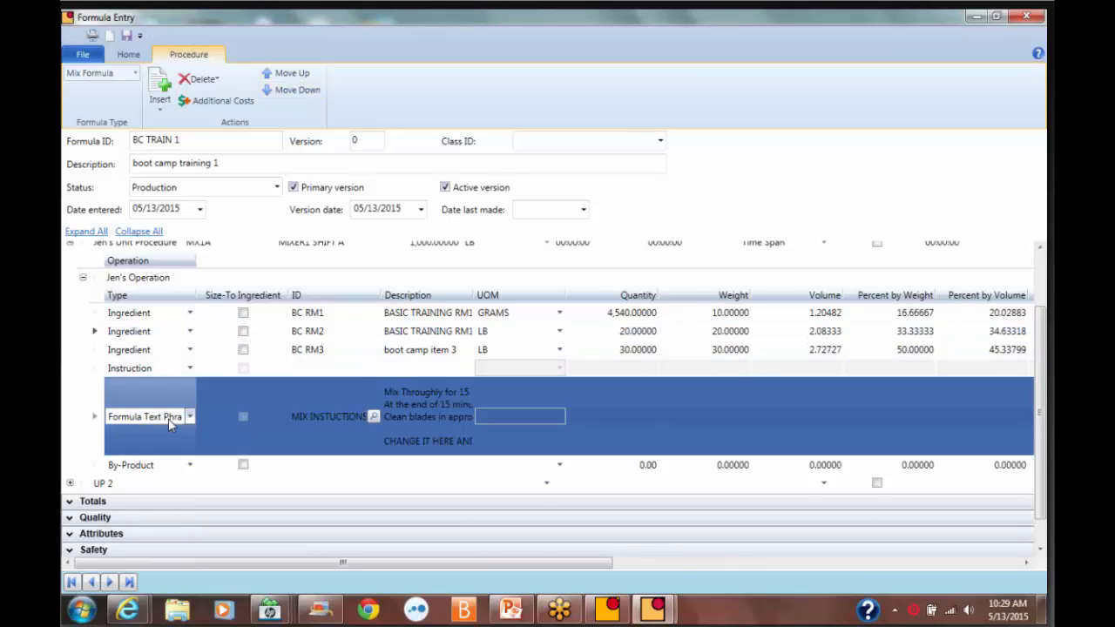
Move the Instruction line above ingredient BC RM1 so it is the first line of the operation.
left_click(141, 372)
left_click(142, 373)
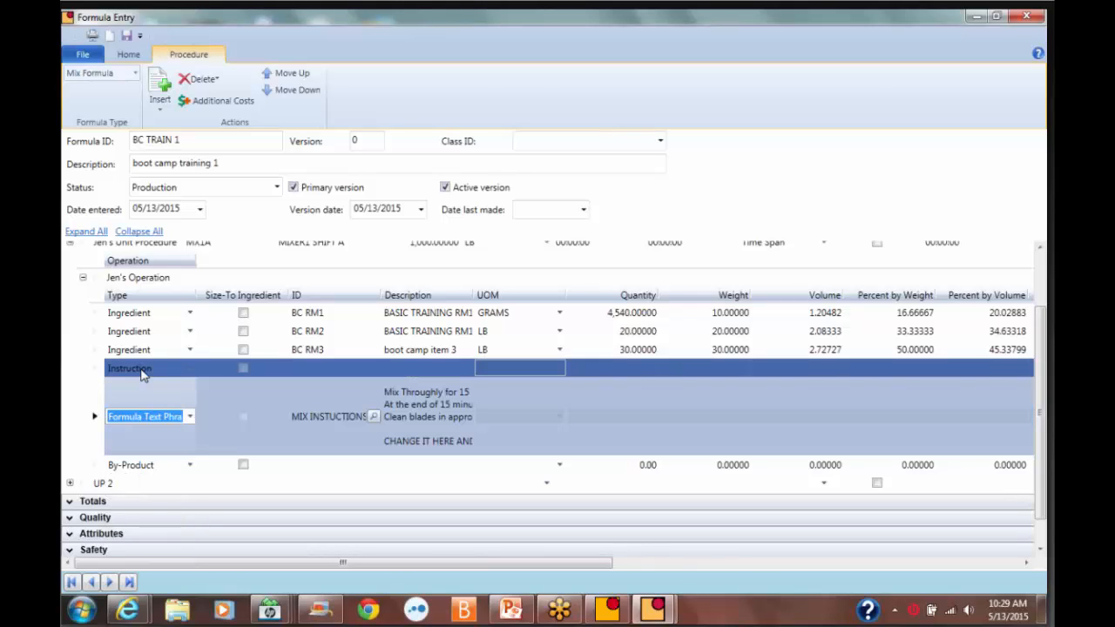
left_click(149, 370)
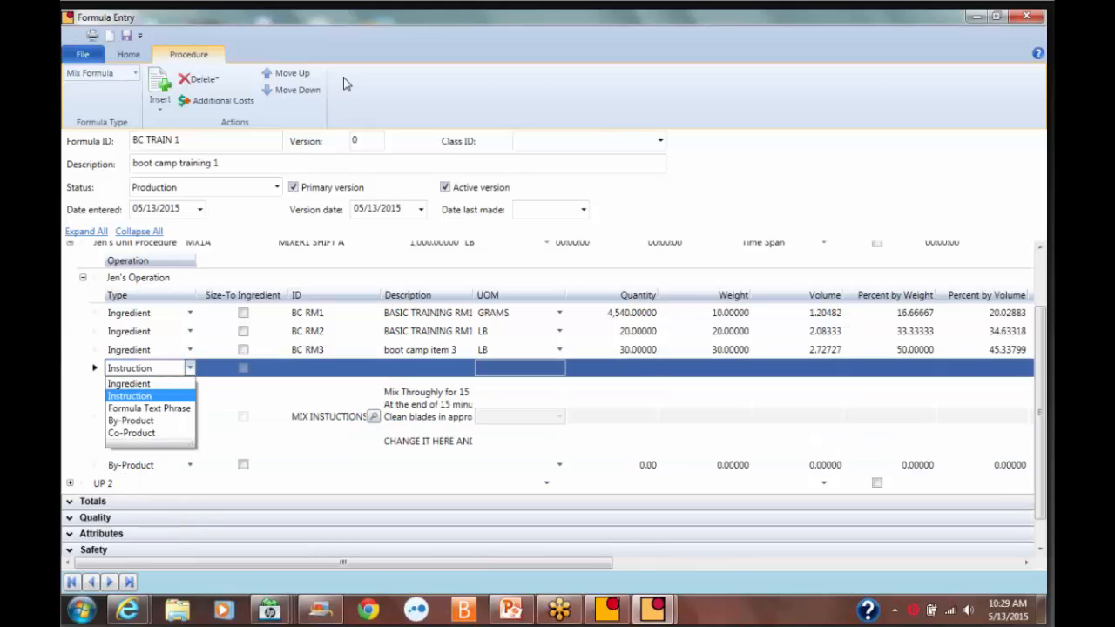
left_click(311, 75)
left_click(303, 75)
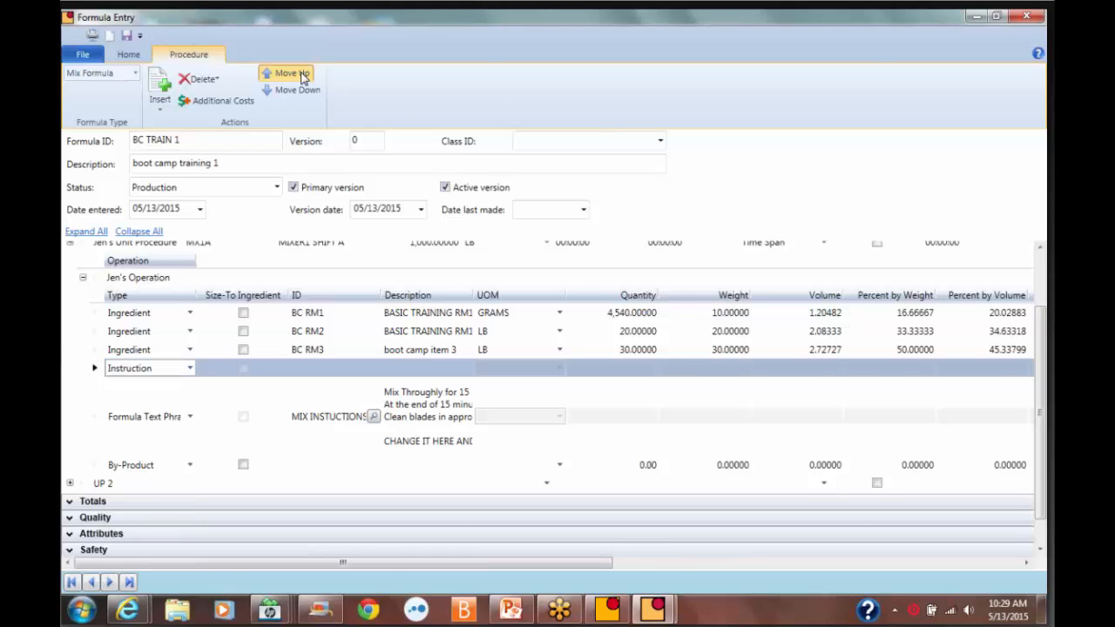
left_click(303, 75)
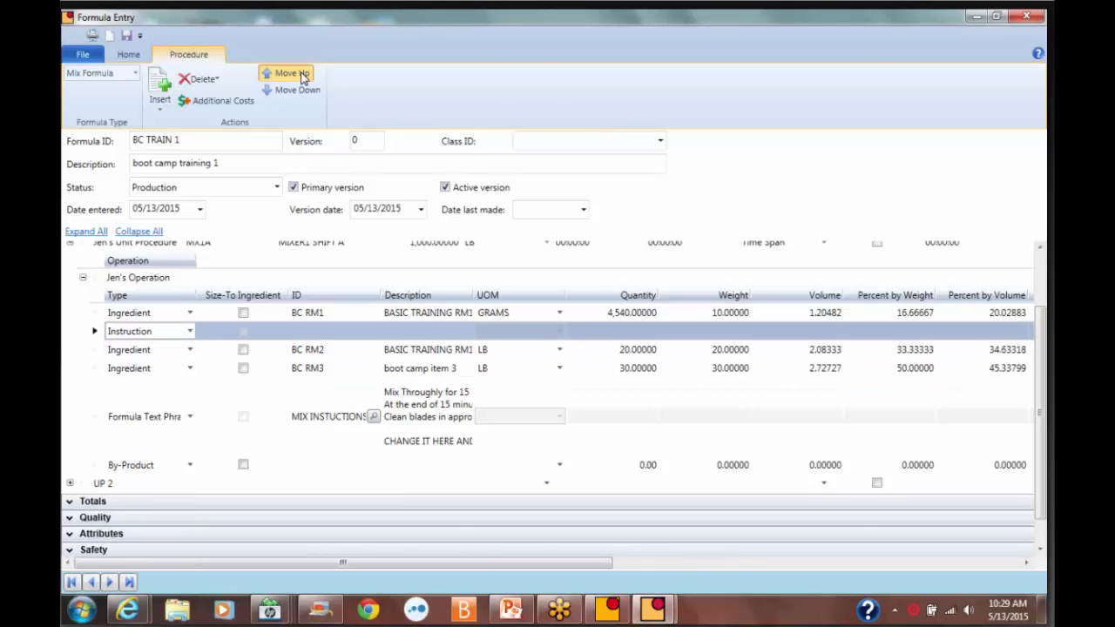
left_click(303, 75)
left_click(242, 312)
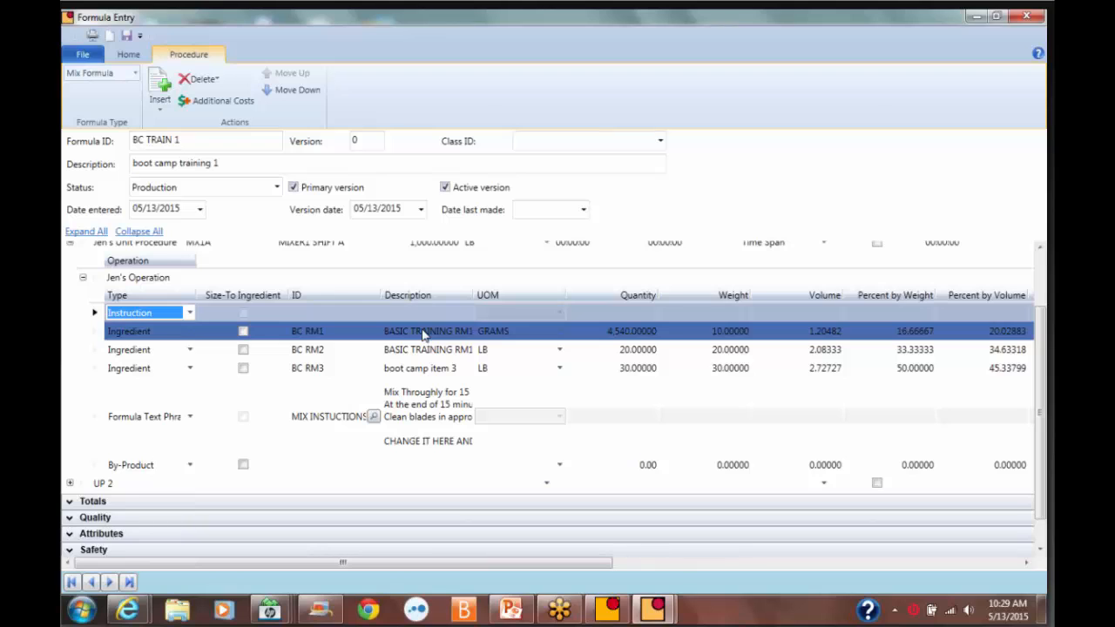
left_click(423, 336)
left_click(421, 354)
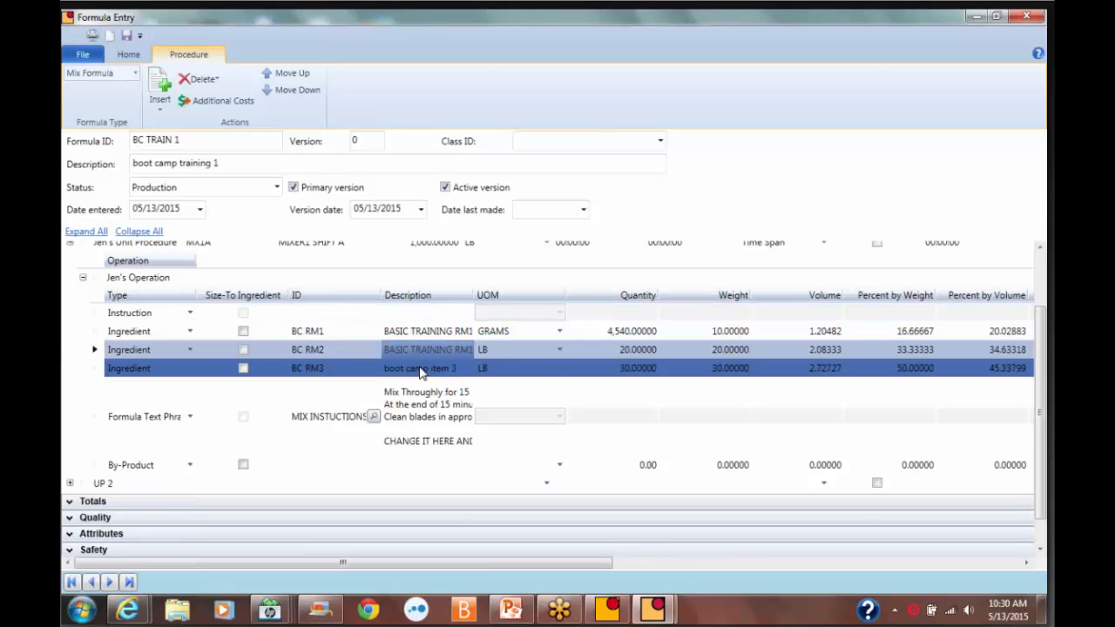
left_click(421, 370)
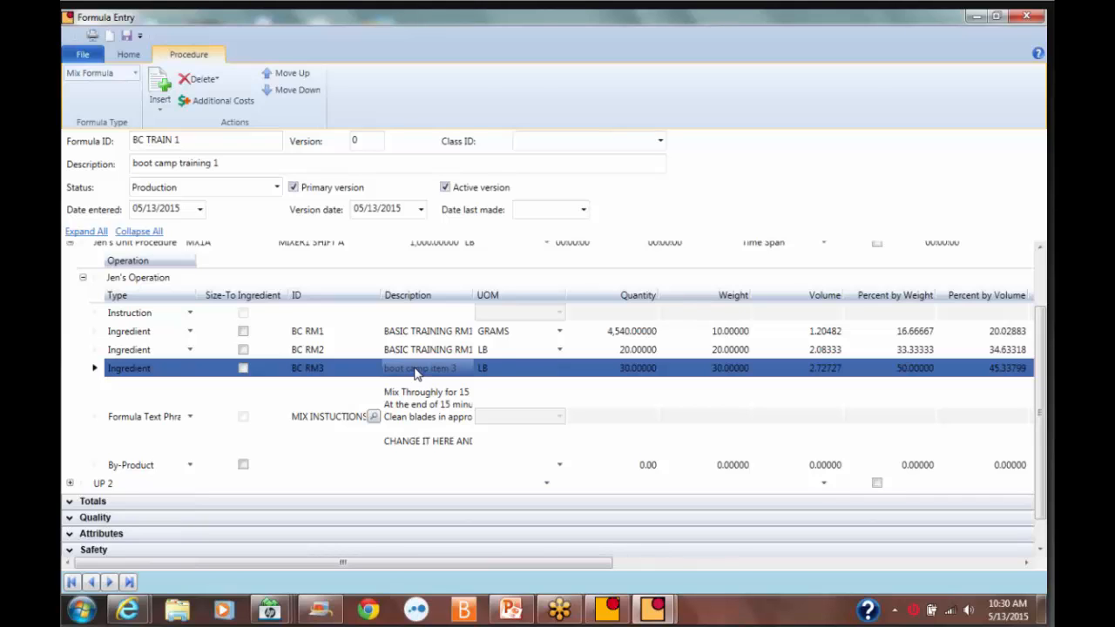
left_click(433, 391)
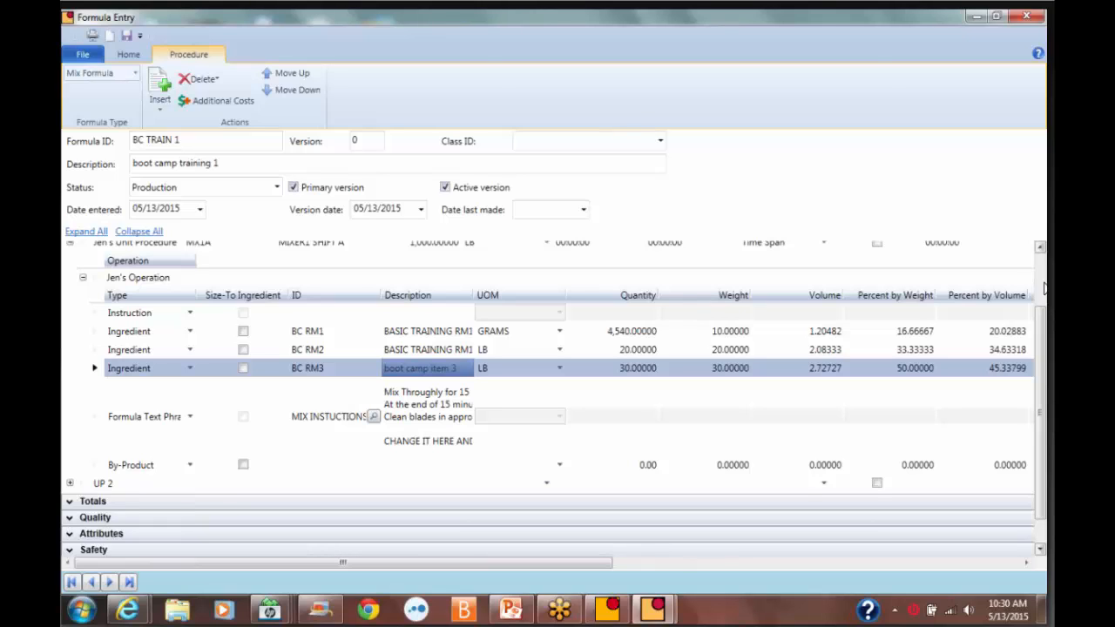
scroll(1044, 287, "up", 3)
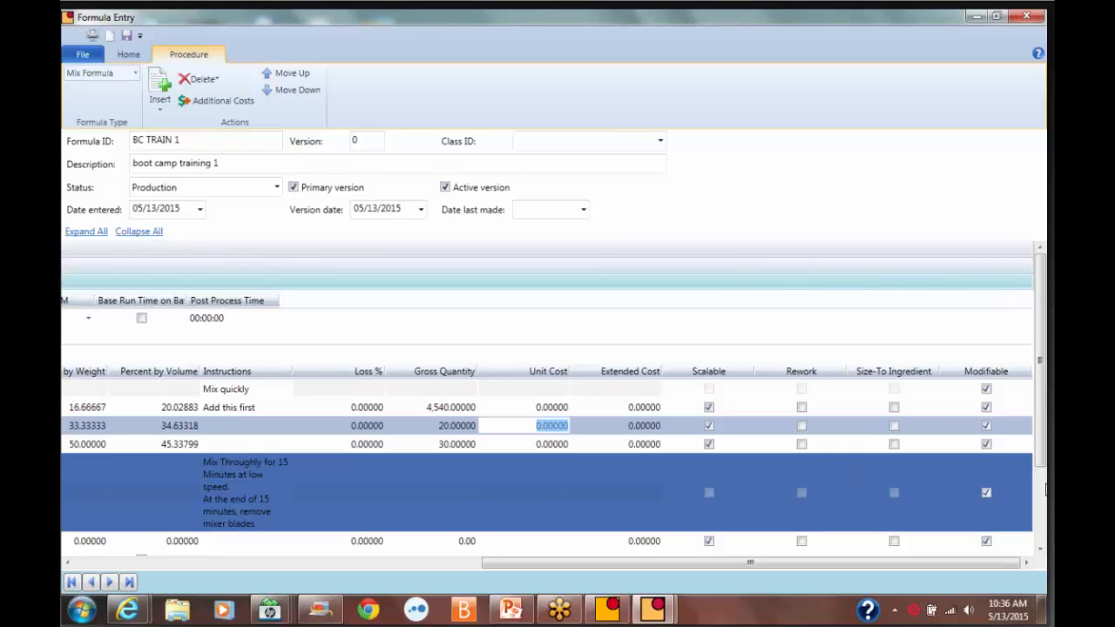
left_click(801, 409)
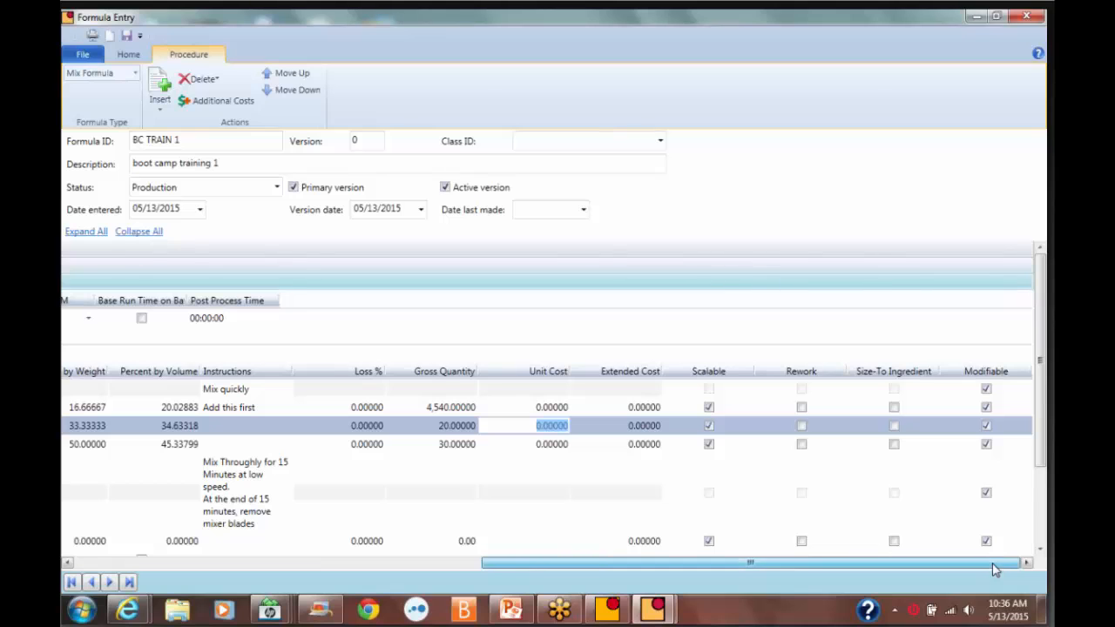
Save the BC TRAIN 1 mix formula.
left_click_drag(923, 567, 346, 575)
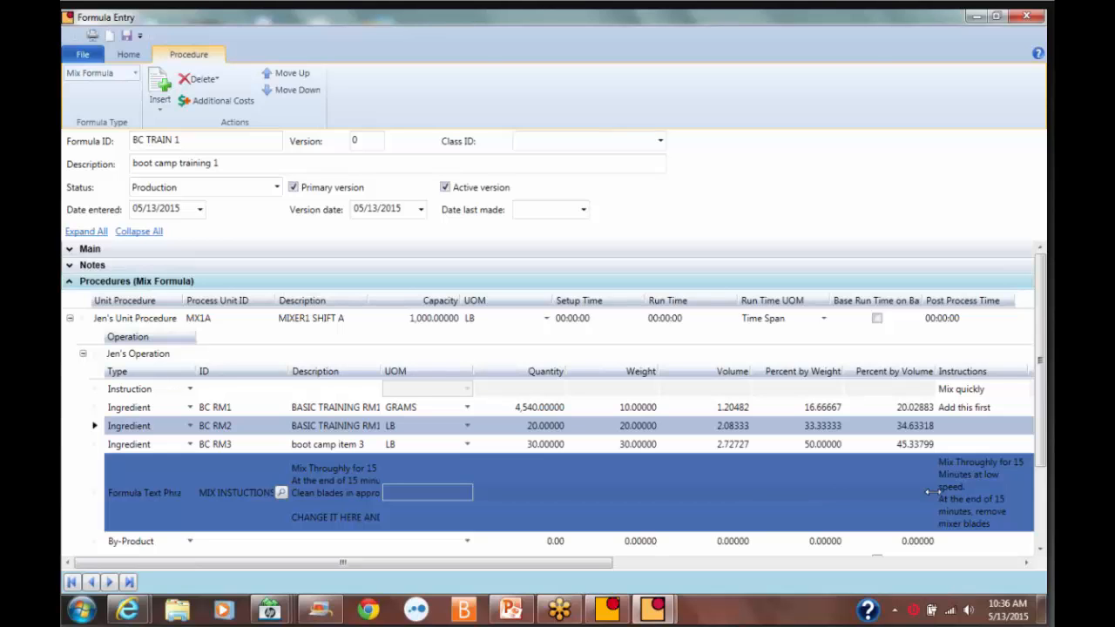
left_click(853, 428)
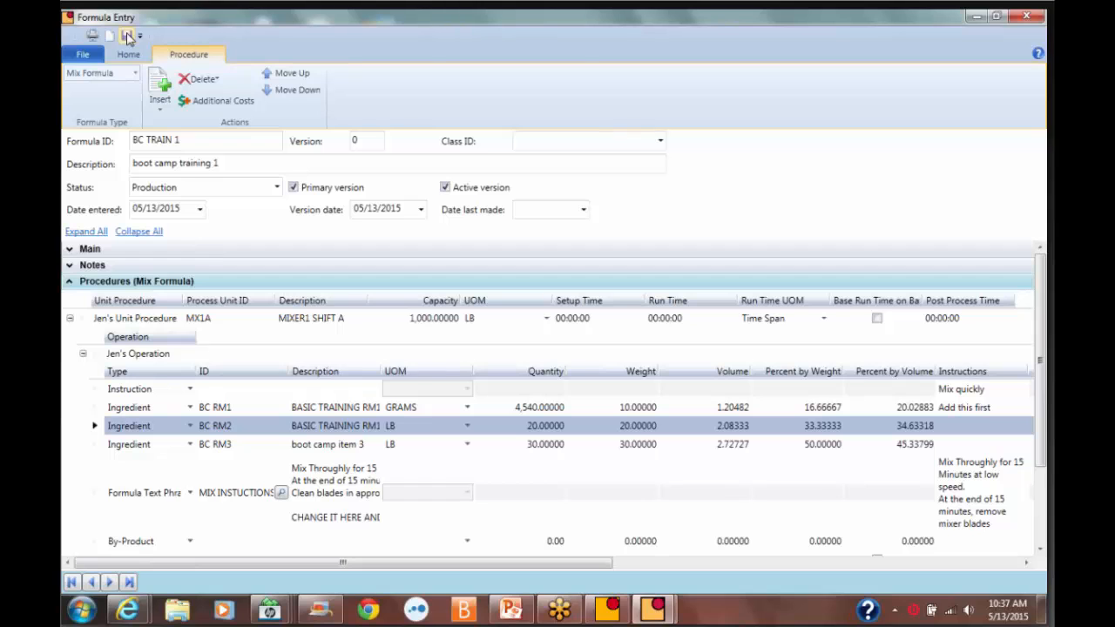
left_click(128, 38)
left_click(189, 564)
left_click(116, 321)
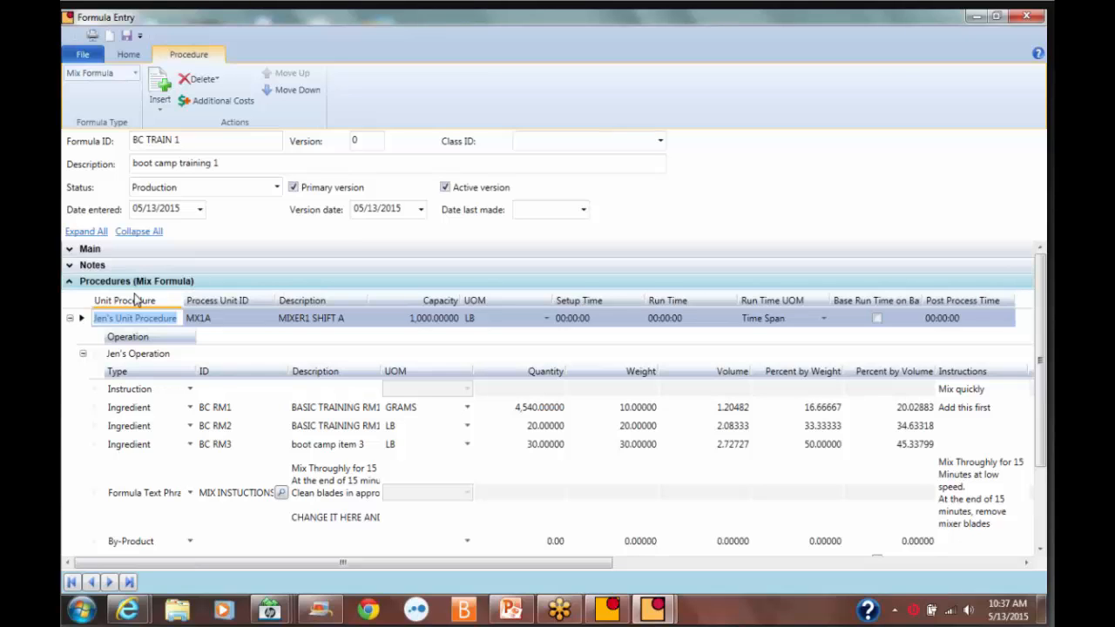
left_click(318, 407)
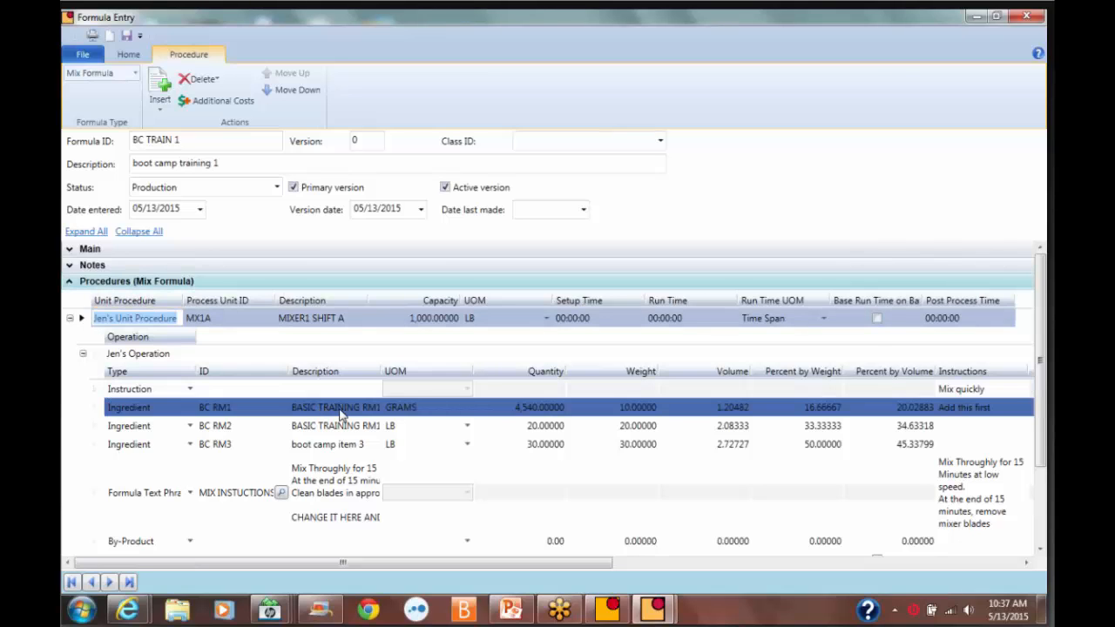
left_click(254, 426)
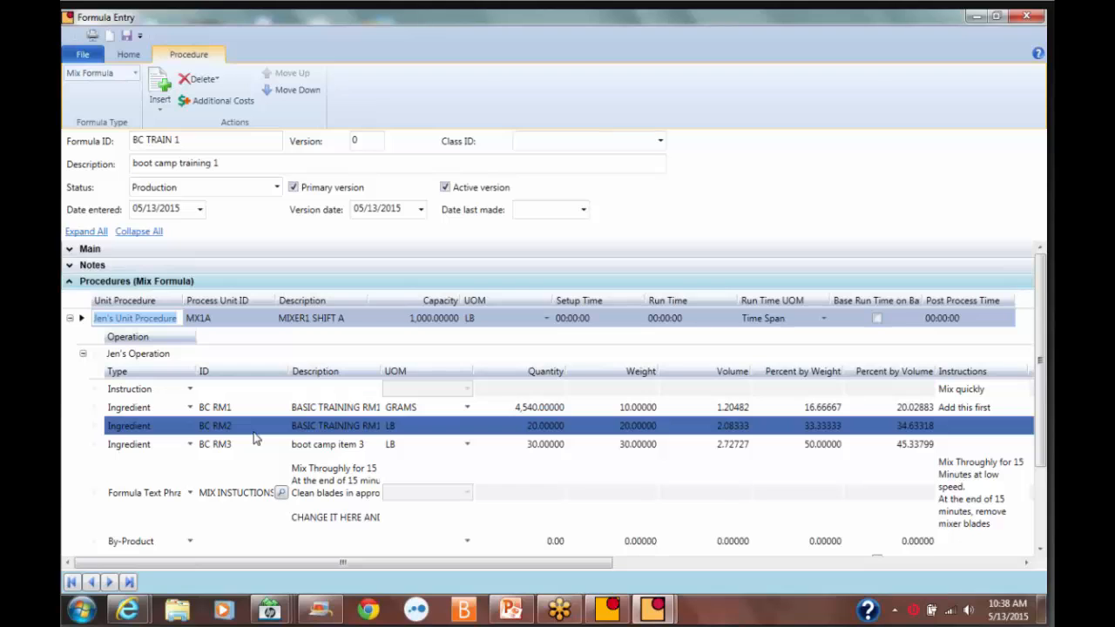
left_click(228, 466)
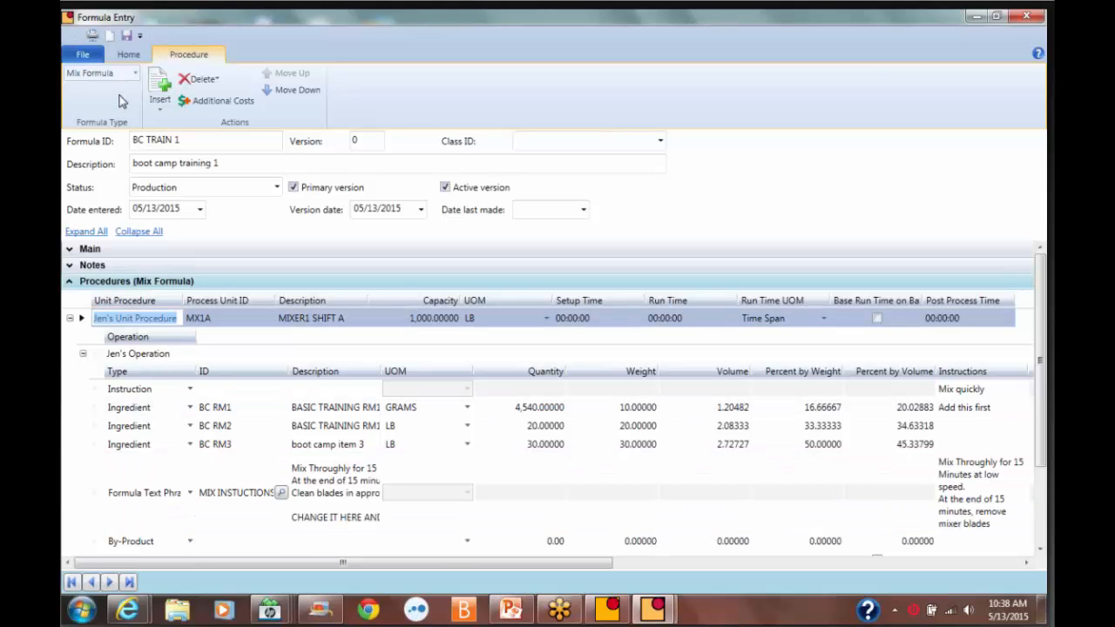
Show the Fill Formula procedure of BC TRAIN 1 and select its ingredient line's ID cell.
left_click(134, 75)
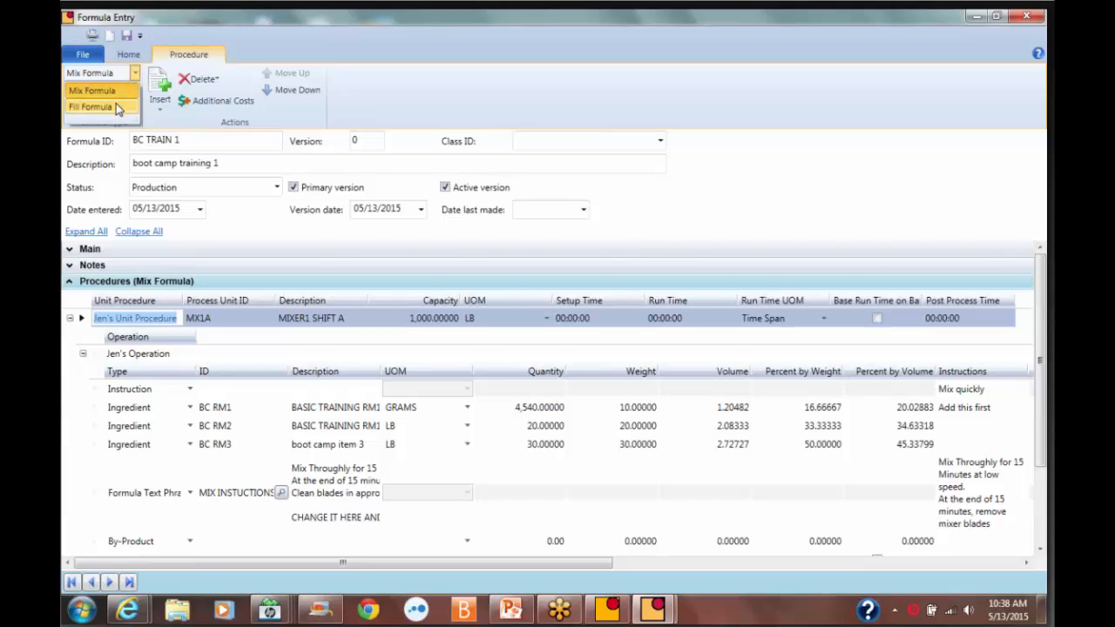
left_click(116, 107)
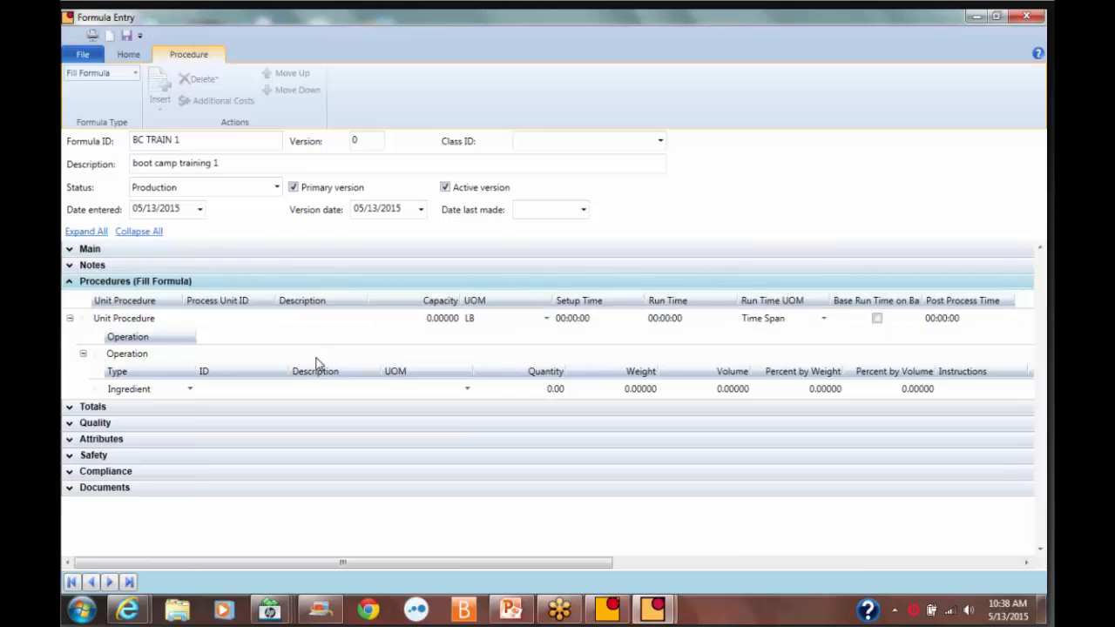
left_click(226, 390)
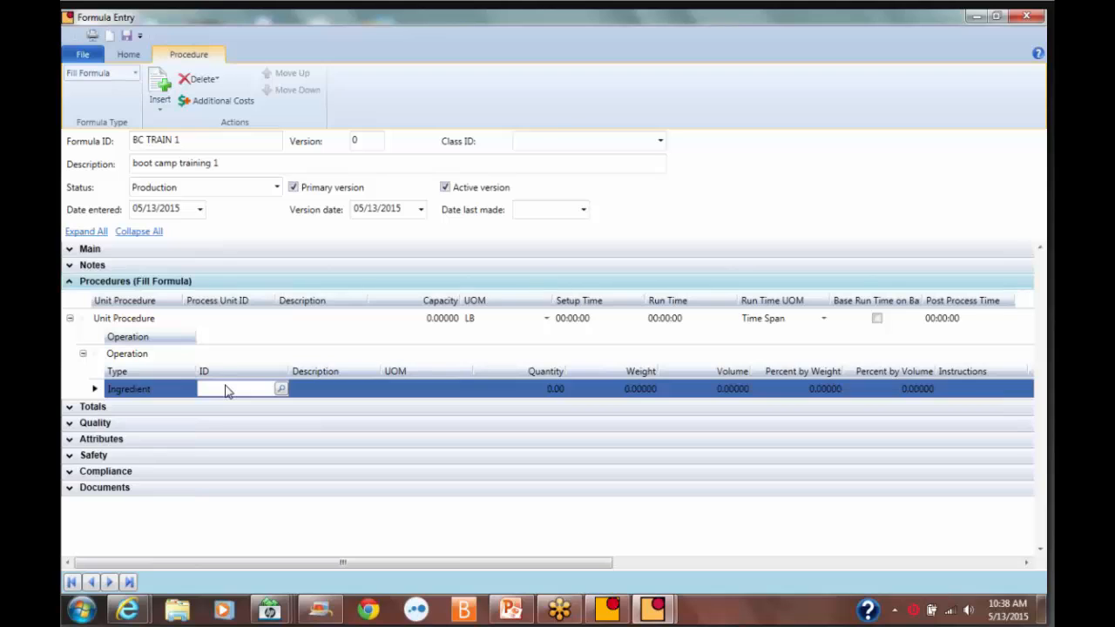
Save the formula while the Fill Formula procedure is shown, and open the ingredient line's UOM choices.
left_click(133, 55)
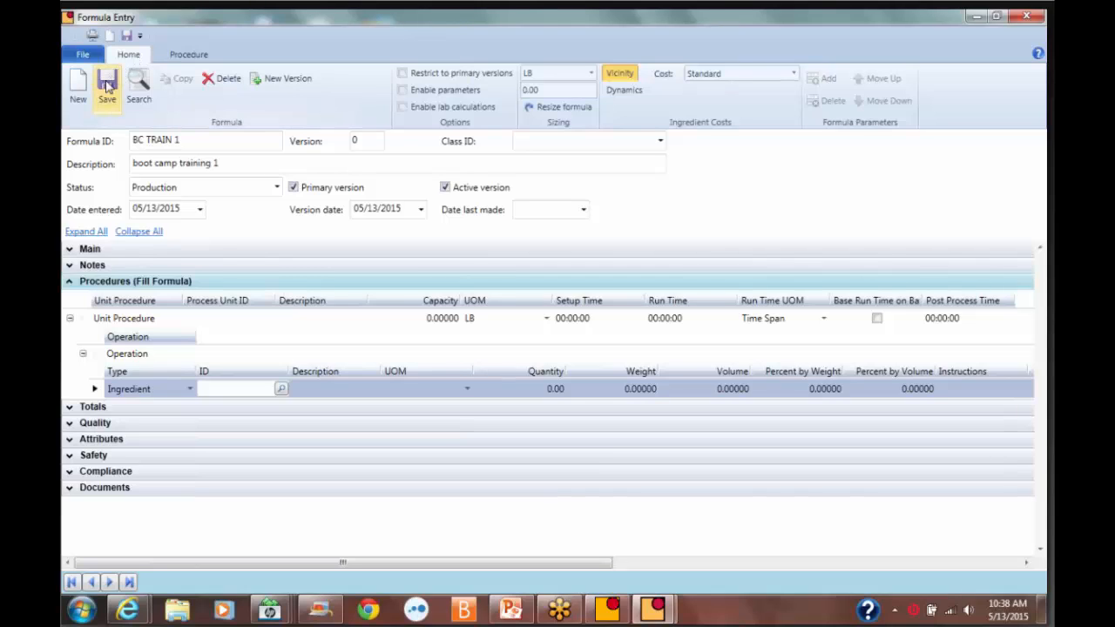
left_click(107, 84)
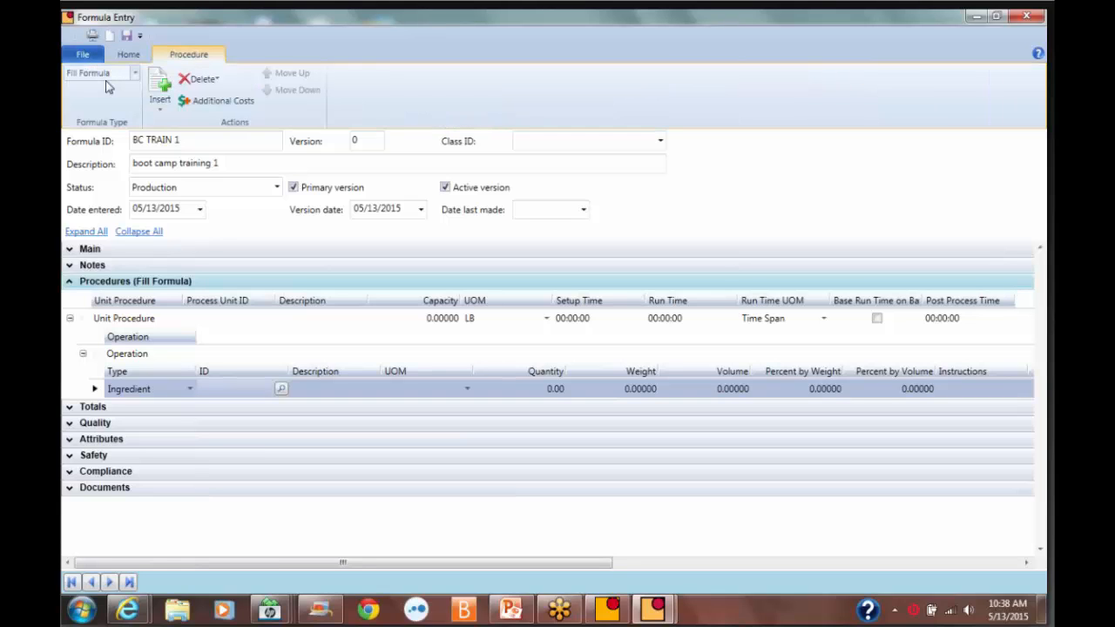
left_click(126, 56)
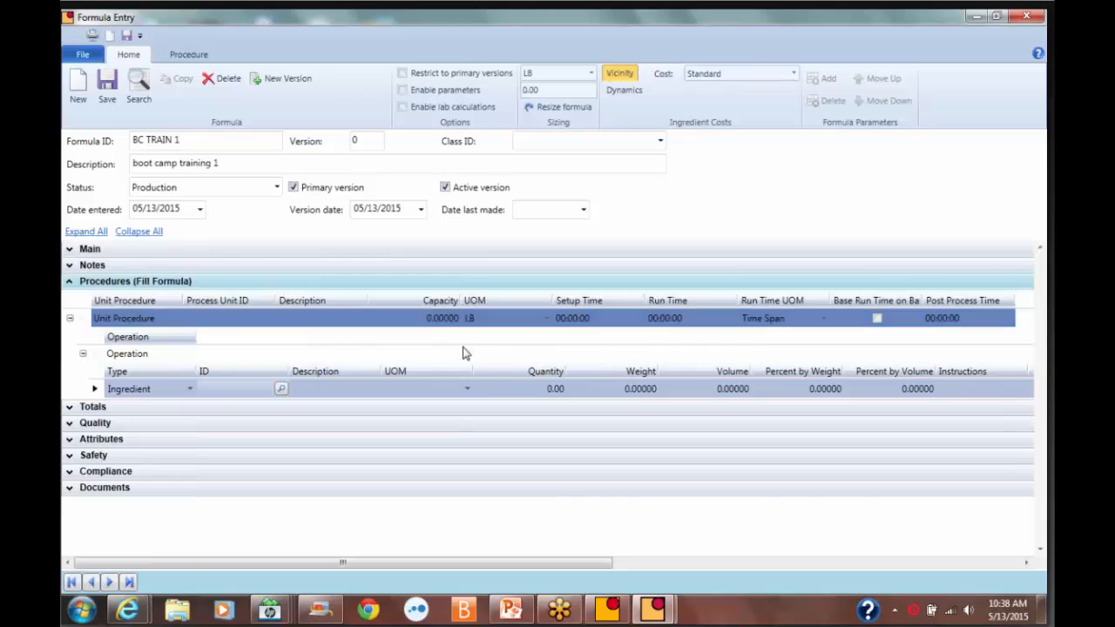
left_click(428, 391)
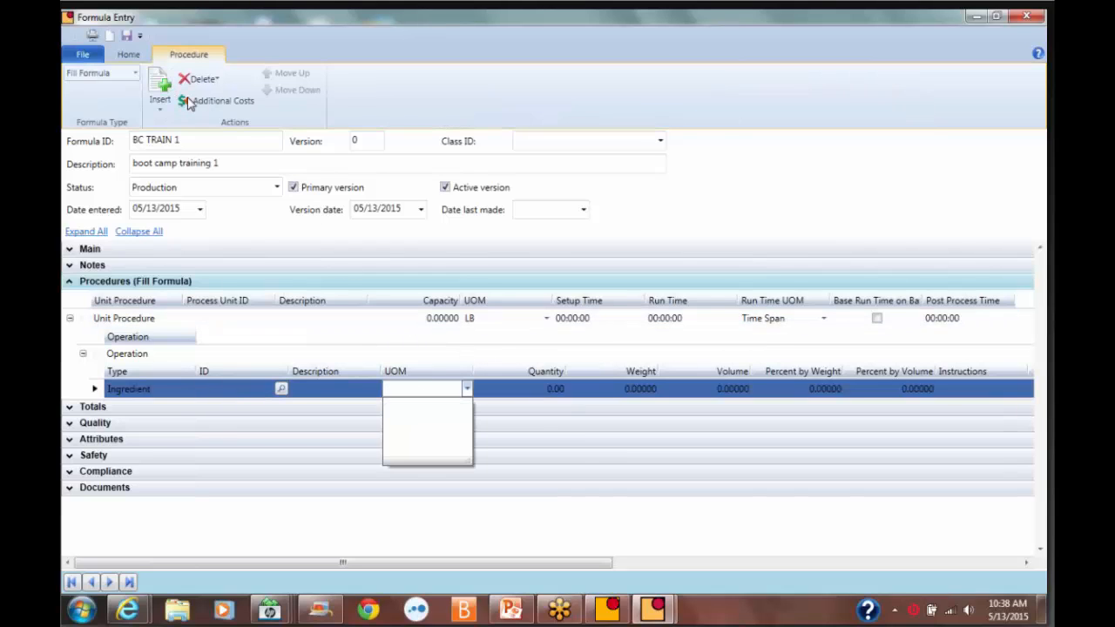
Switch the formula type back to Mix Formula and select the BC RM1 ingredient line.
left_click(123, 78)
left_click(134, 73)
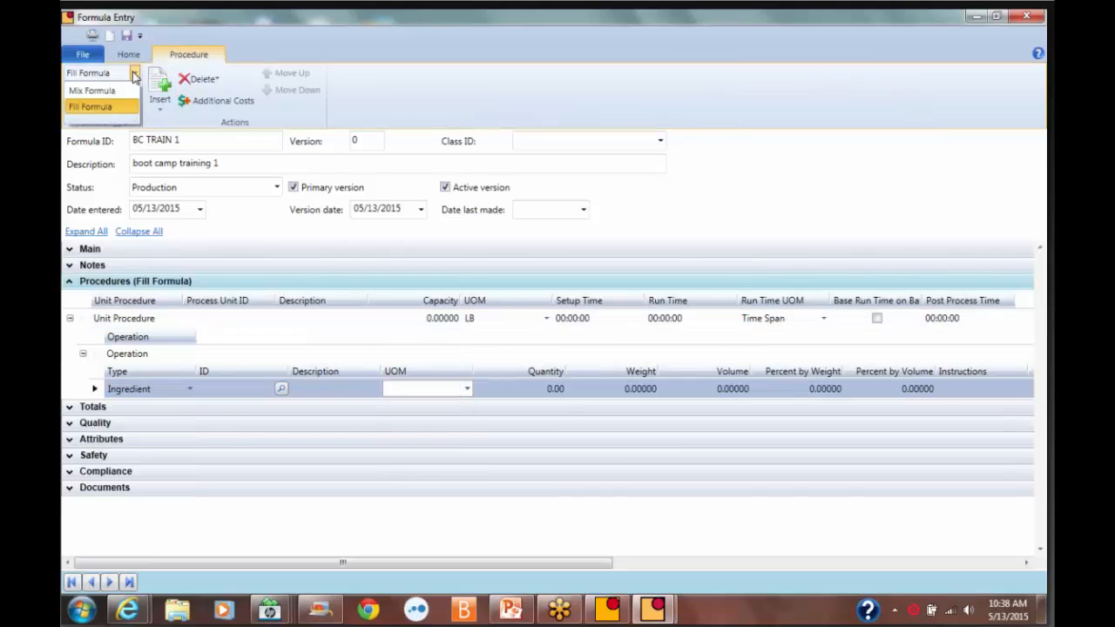
left_click(118, 91)
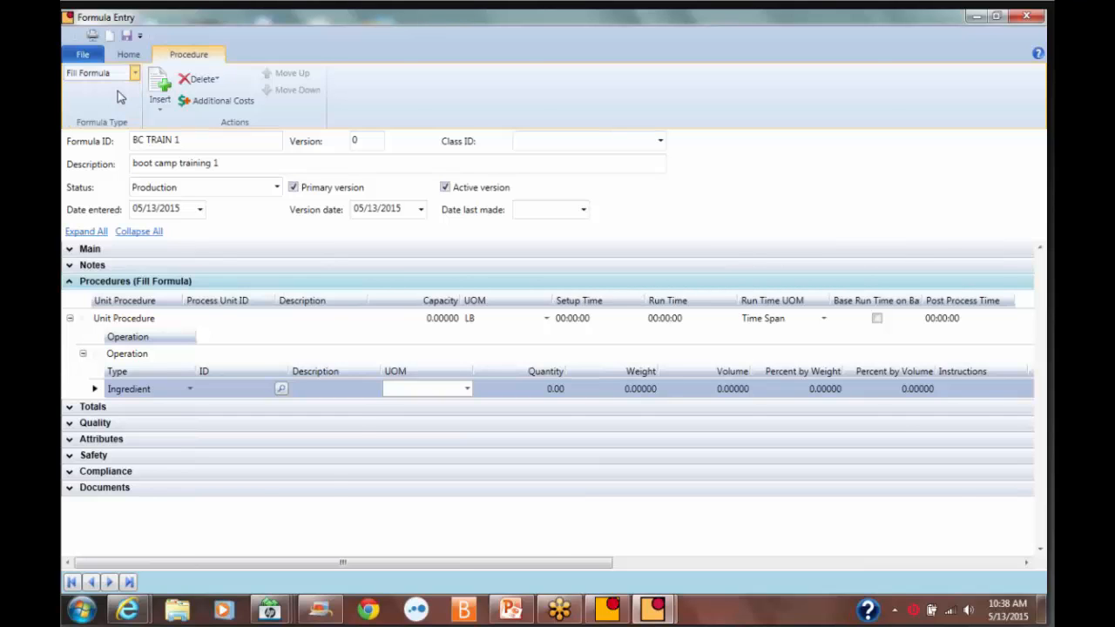
left_click(557, 428)
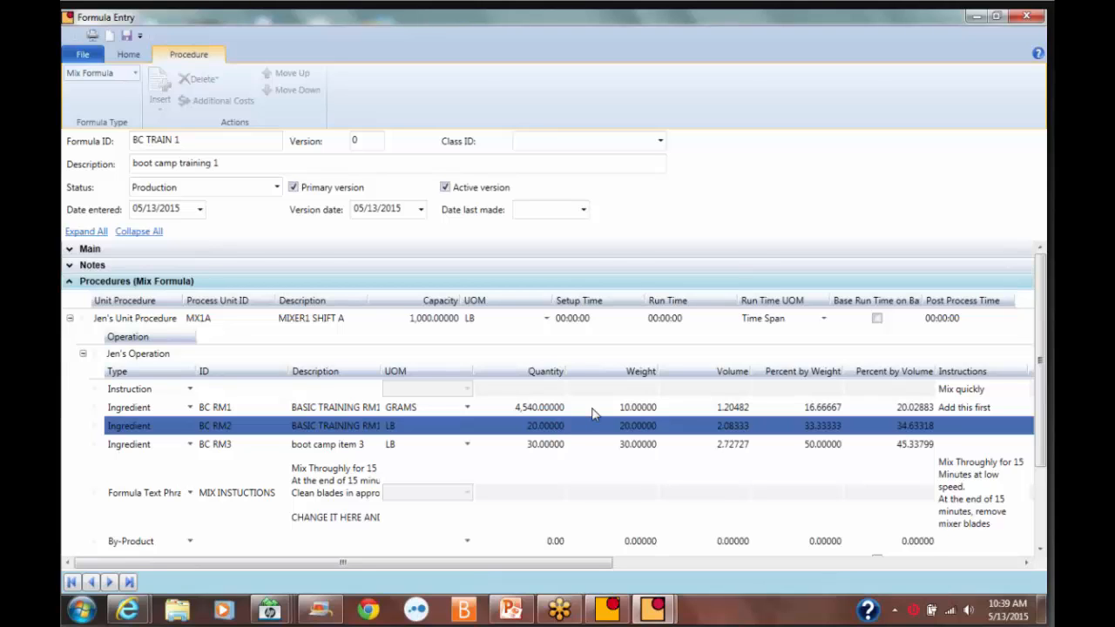
left_click(592, 413)
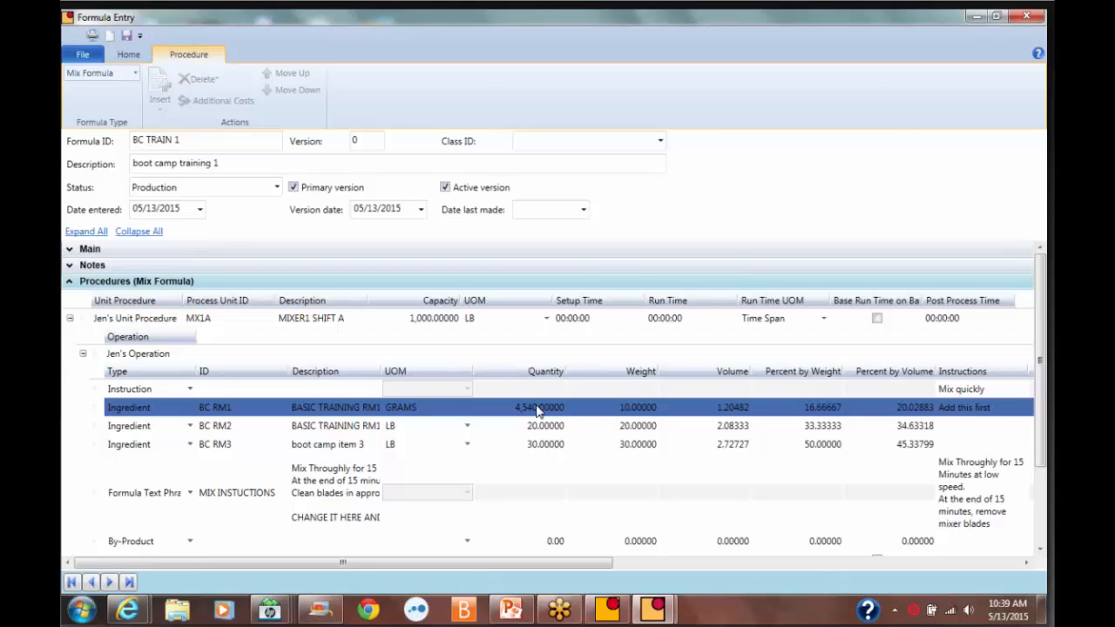
Enable lab calculations for the mix formula and widen the calculations pane to show its descriptions and values.
left_click(129, 54)
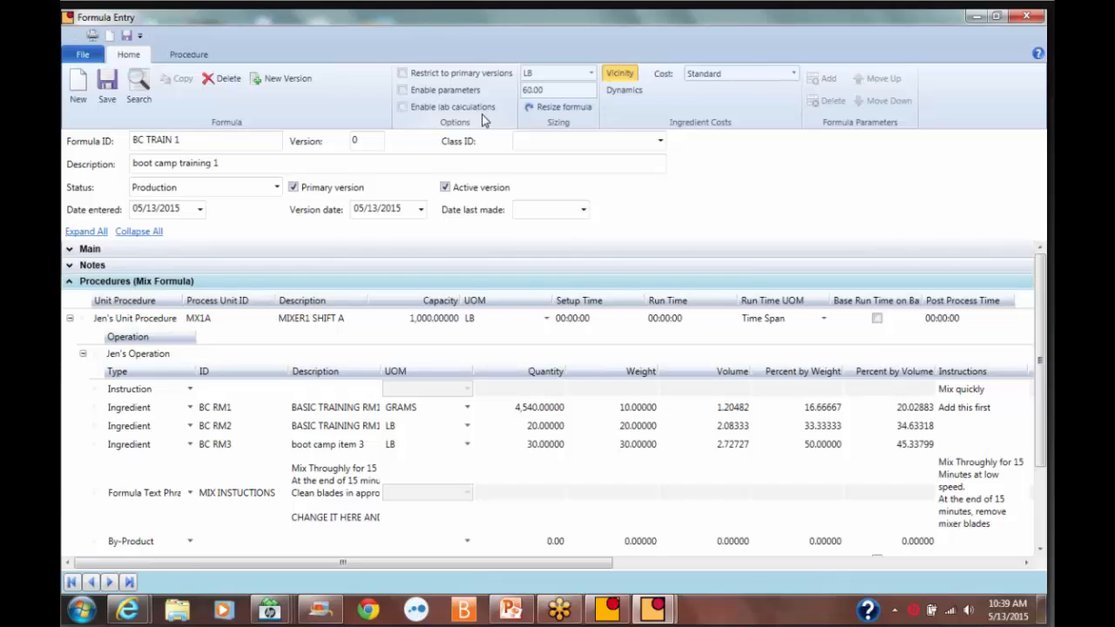
left_click(401, 106)
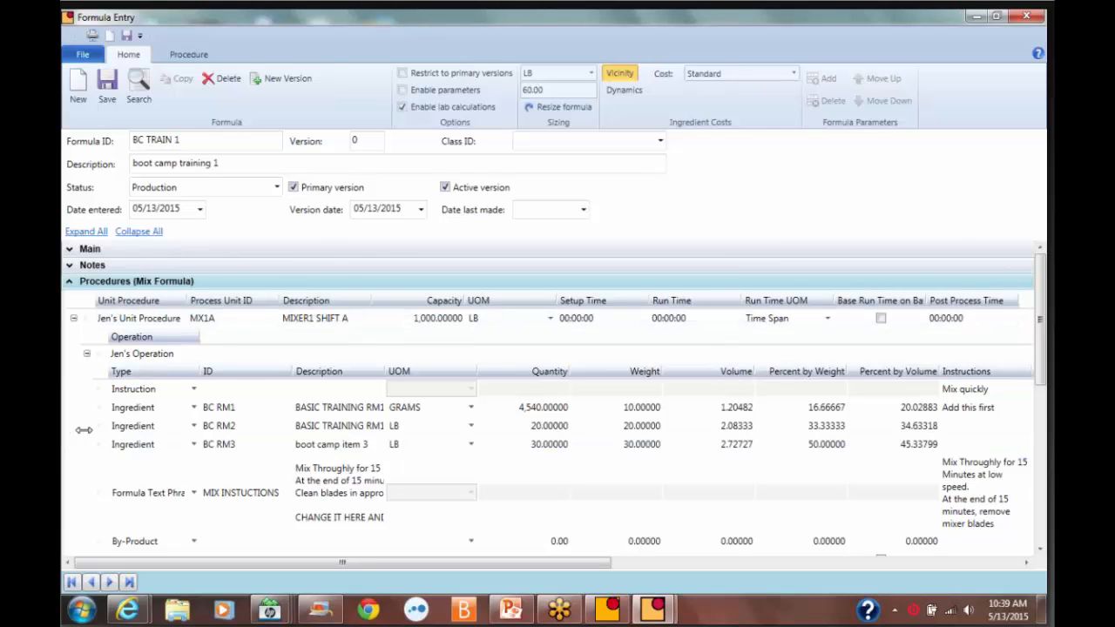
left_click_drag(168, 429, 376, 422)
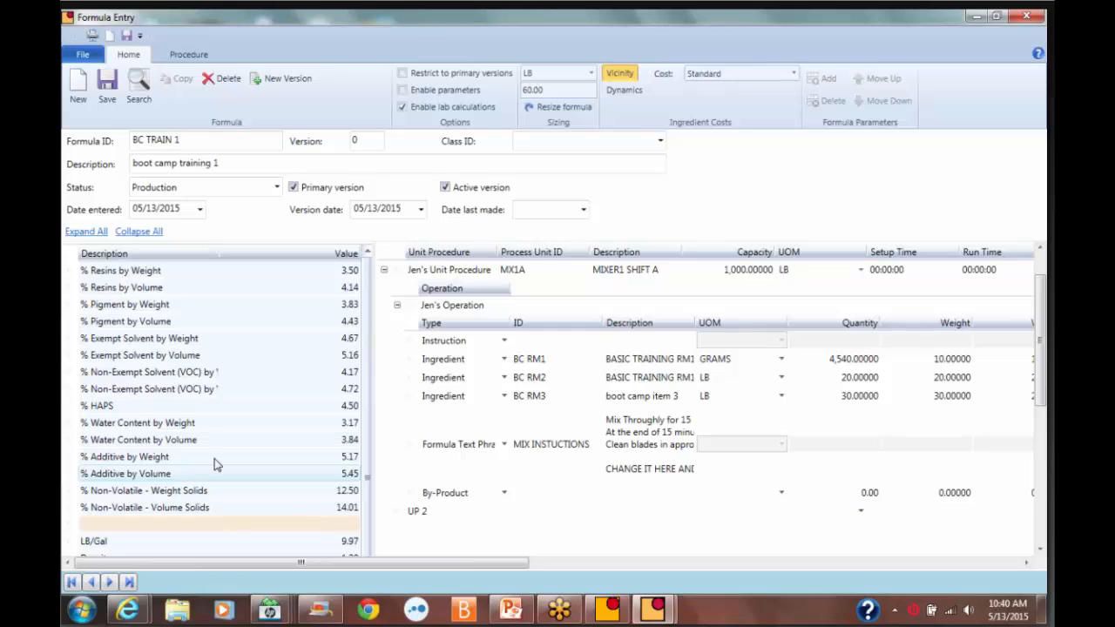
Set the BC RM1 ingredient line's UOM to LB and its quantity to 50.
left_click(903, 446)
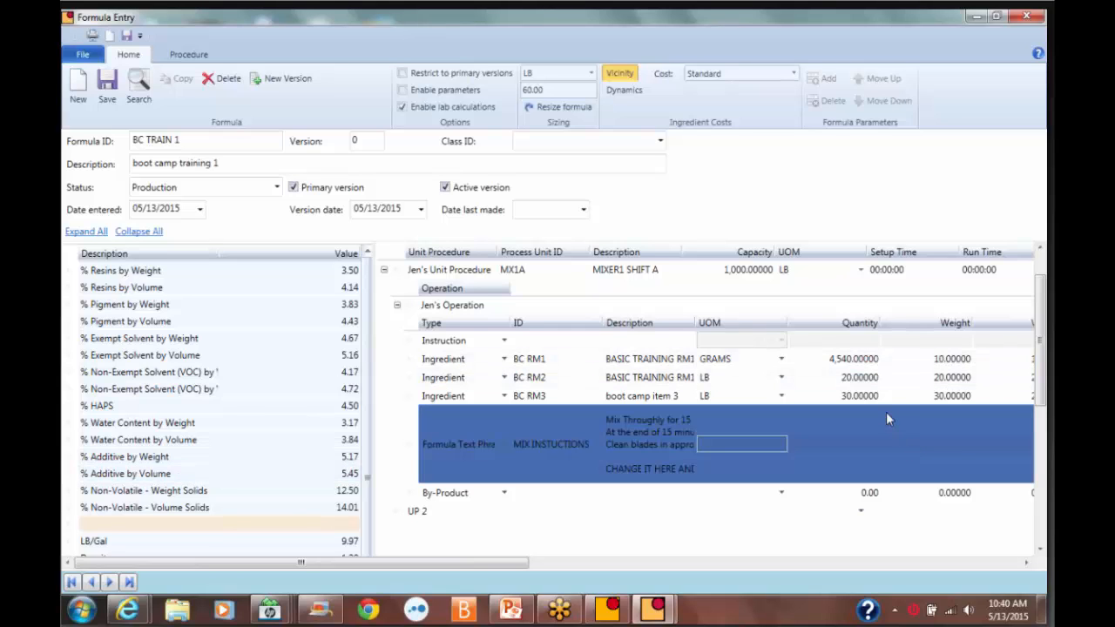
left_click(858, 399)
left_click(781, 360)
left_click(782, 360)
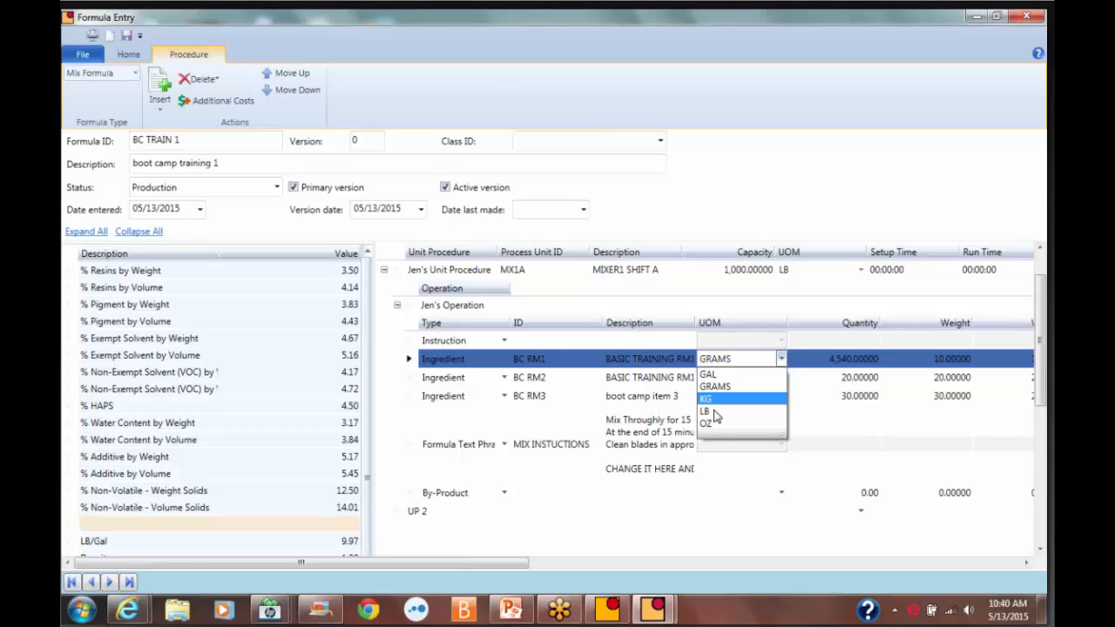
left_click(713, 410)
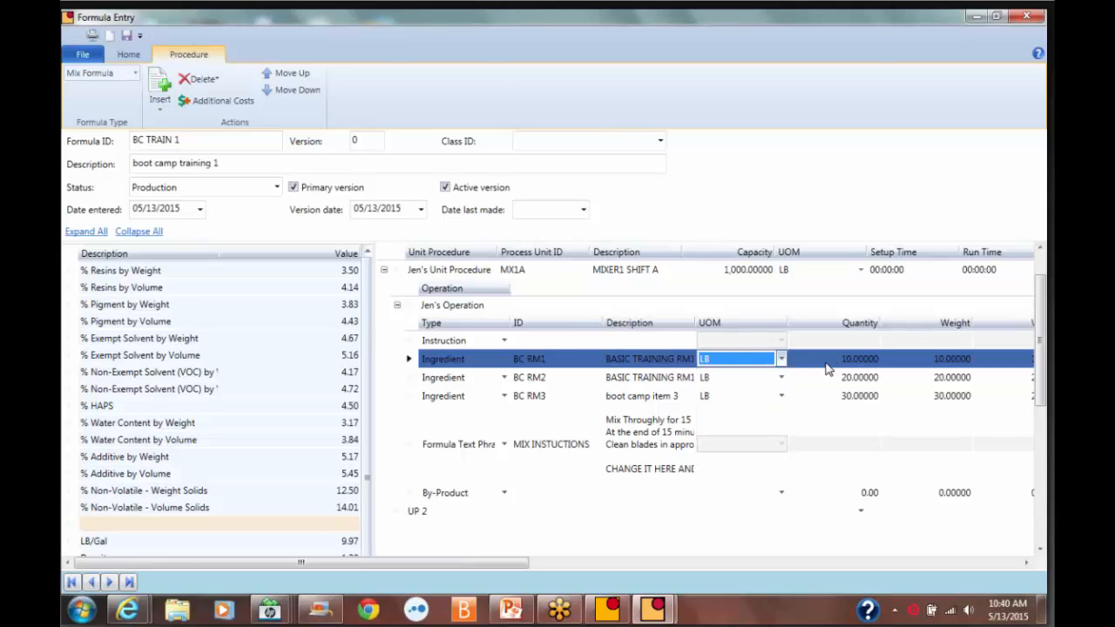
left_click(830, 364)
type("50")
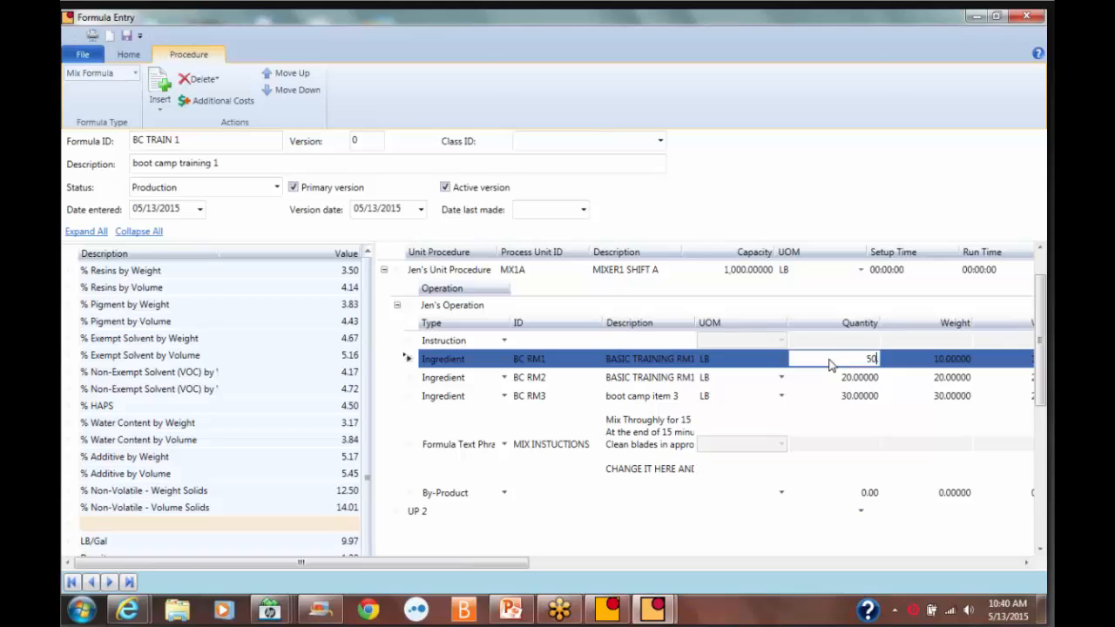
key("Down")
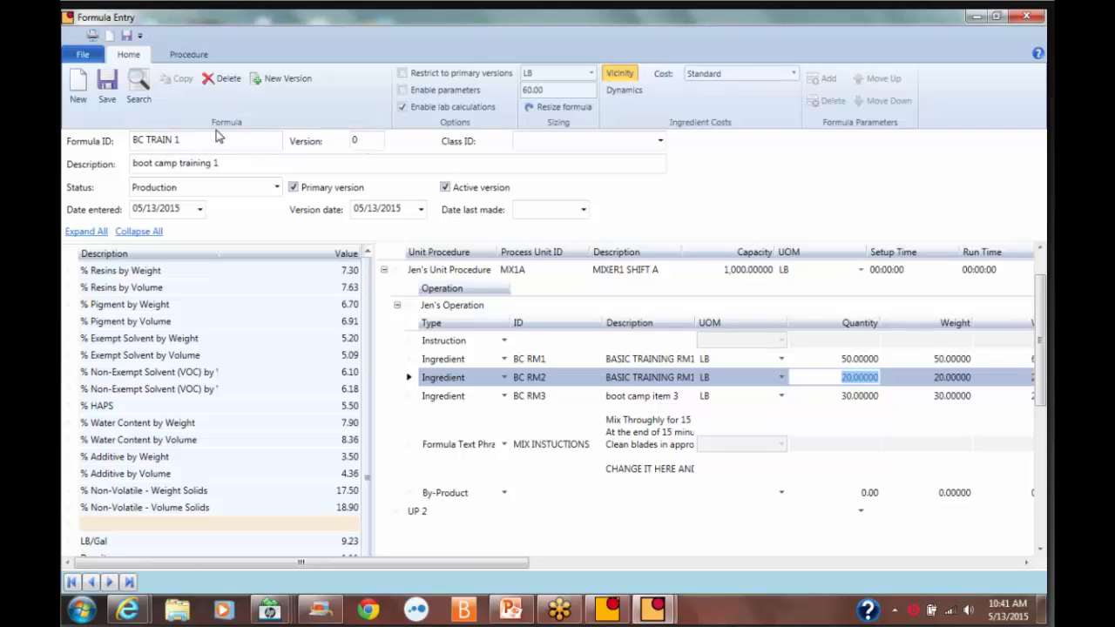
Save the formula and reopen BC TRAIN 1 by looking up formula IDs that begin with BC.
left_click(120, 102)
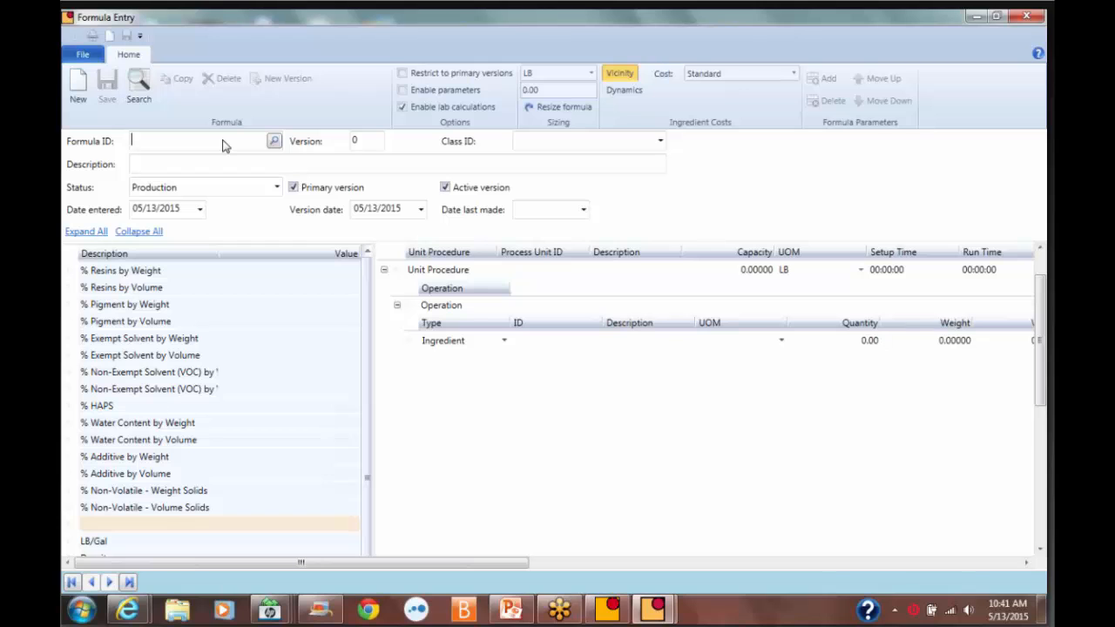
type("BC")
key("Tab")
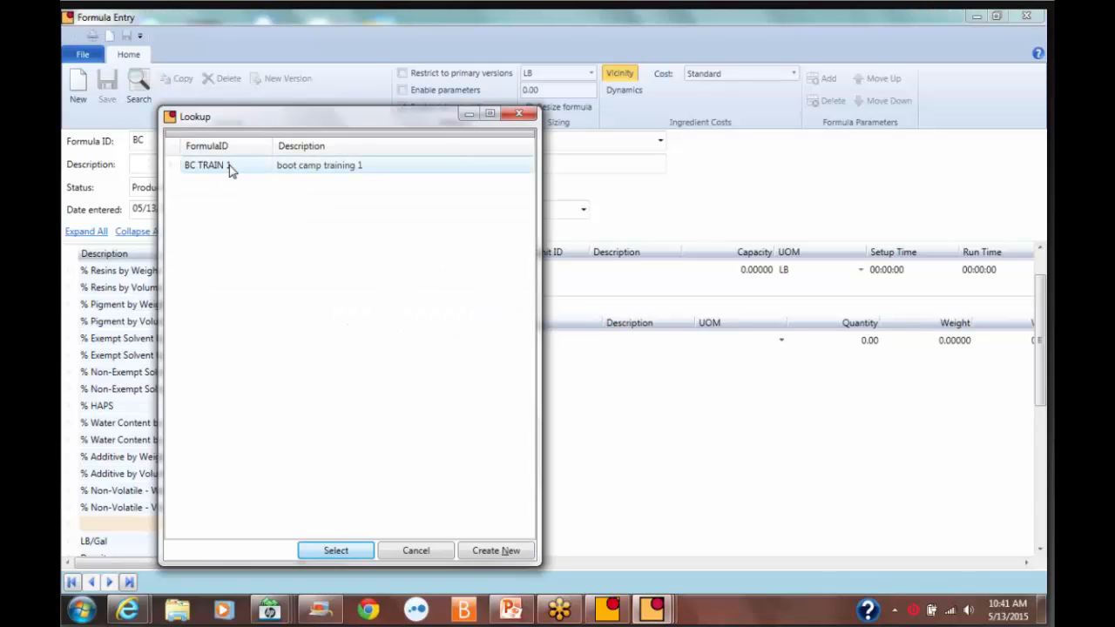
double_click(231, 168)
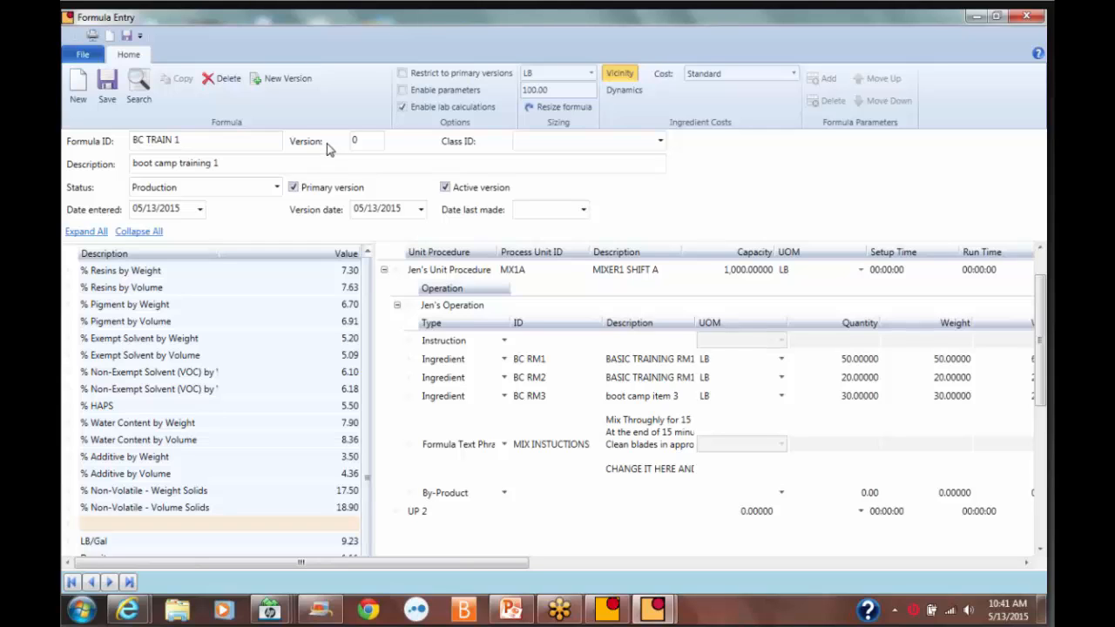
Create a new primary version of formula BC TRAIN 1 and save it.
left_click(301, 81)
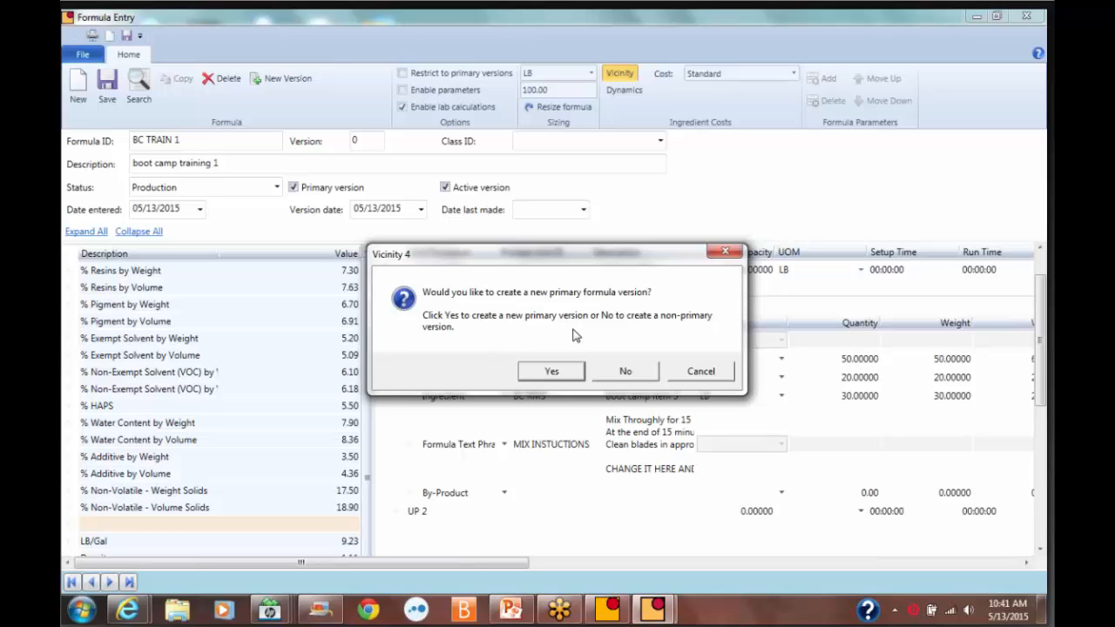
left_click(565, 377)
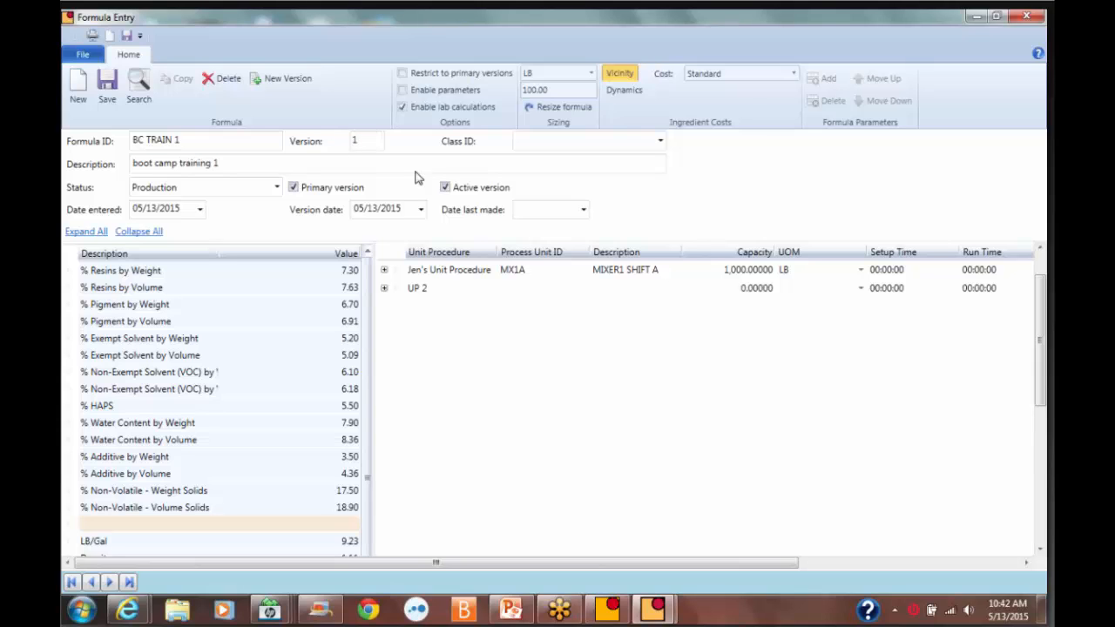
left_click(106, 83)
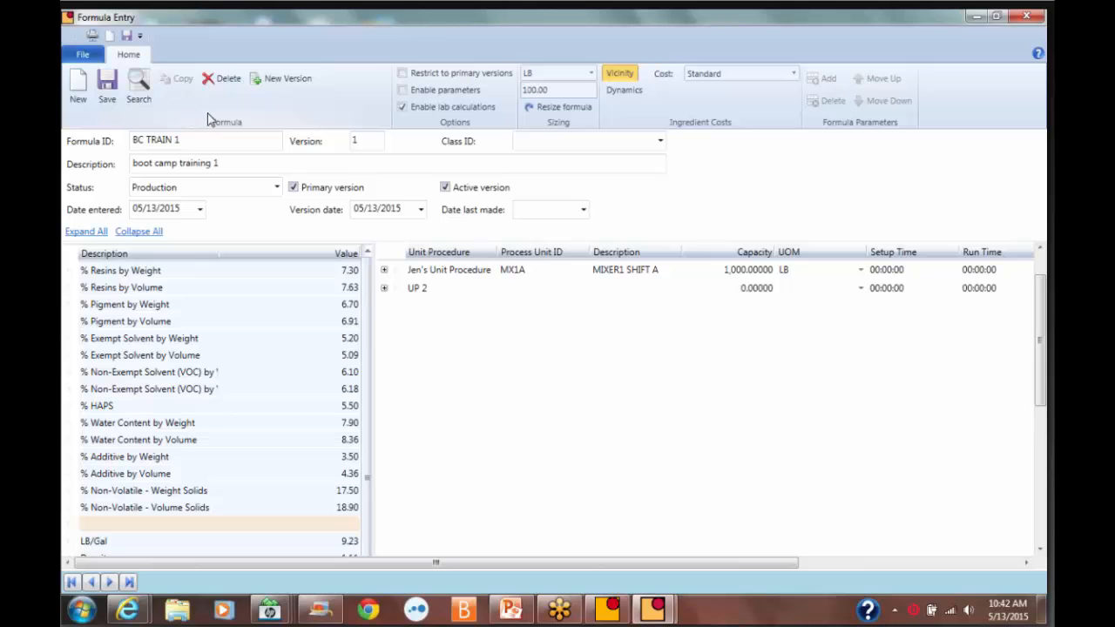
Start a blank formula entry and check the unrestricted formula lookup for all versions, closing it without a selection.
left_click(87, 85)
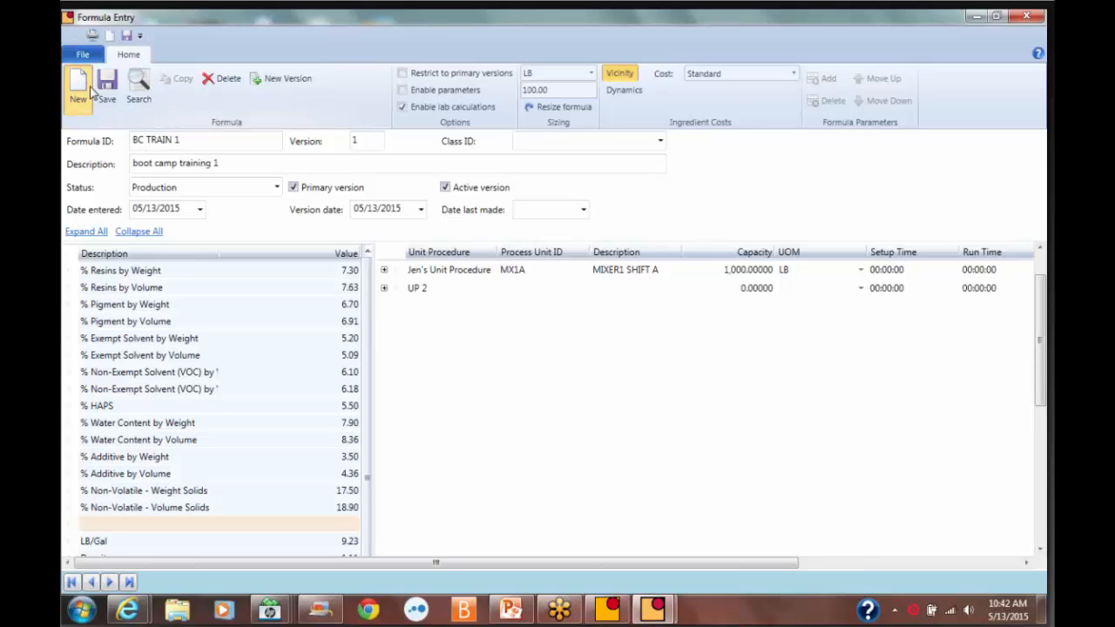
left_click(275, 142)
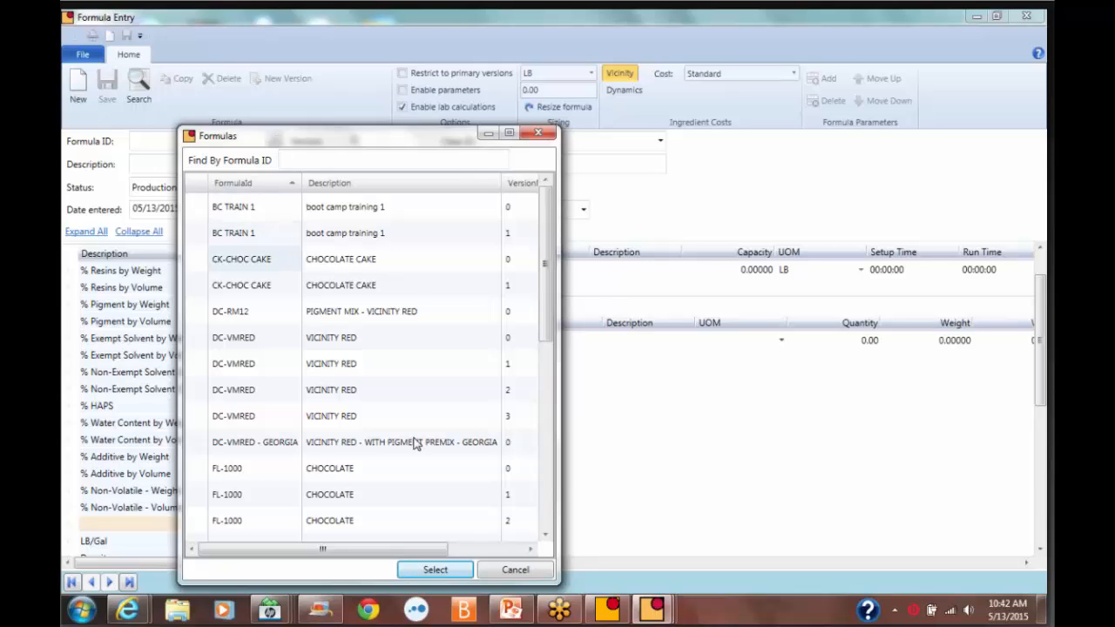
left_click(519, 573)
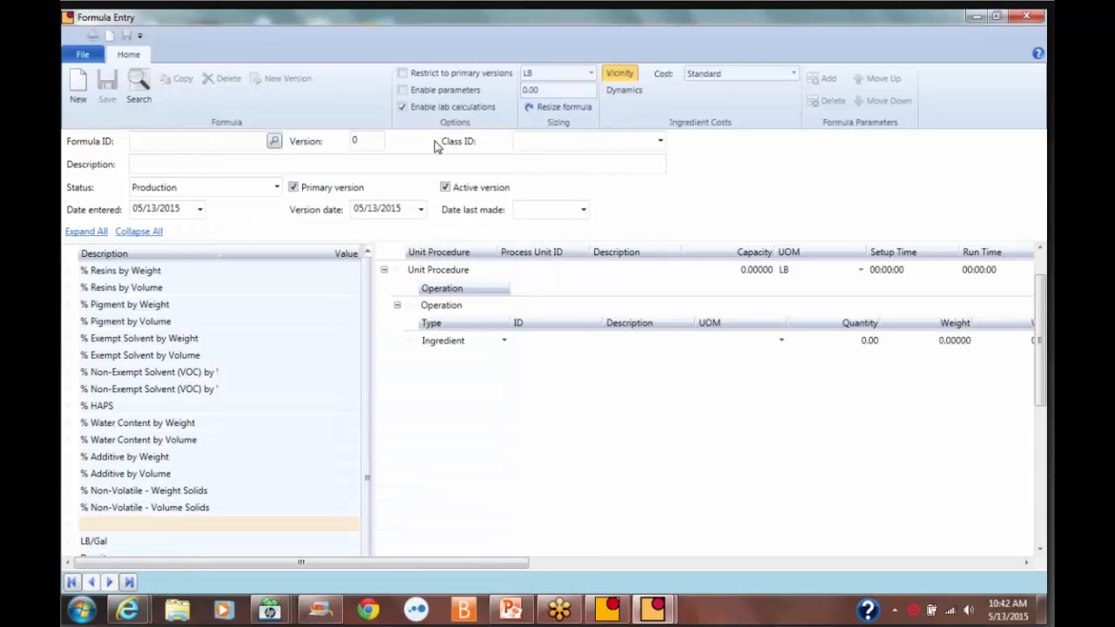
Restrict formulas to primary versions and check the formula lookup list, closing it without a selection.
left_click(416, 75)
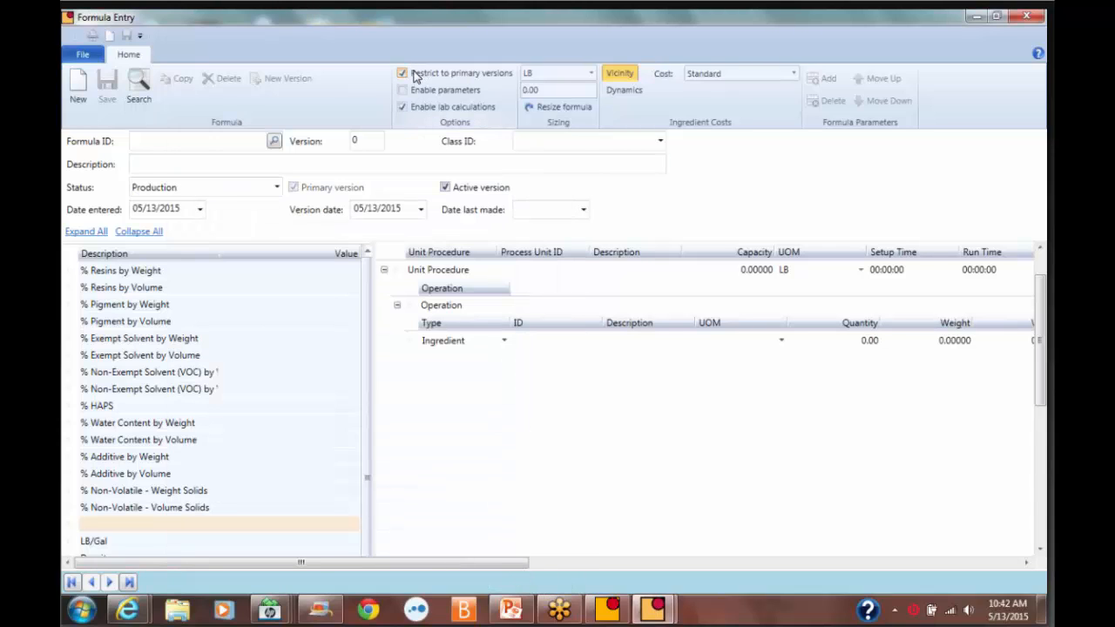
left_click(274, 142)
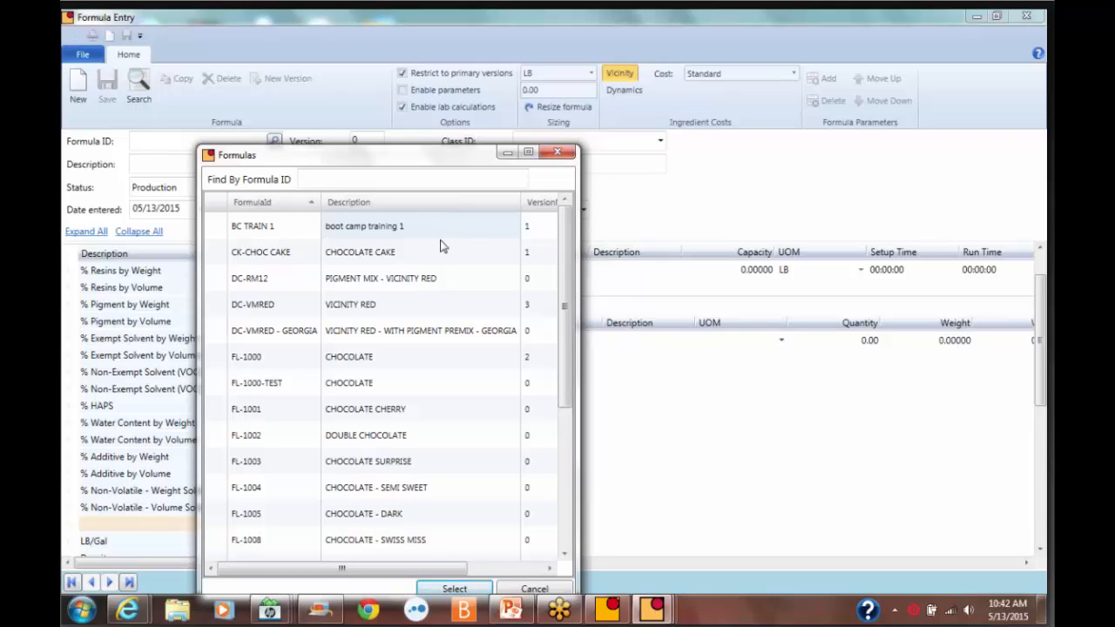
left_click(524, 591)
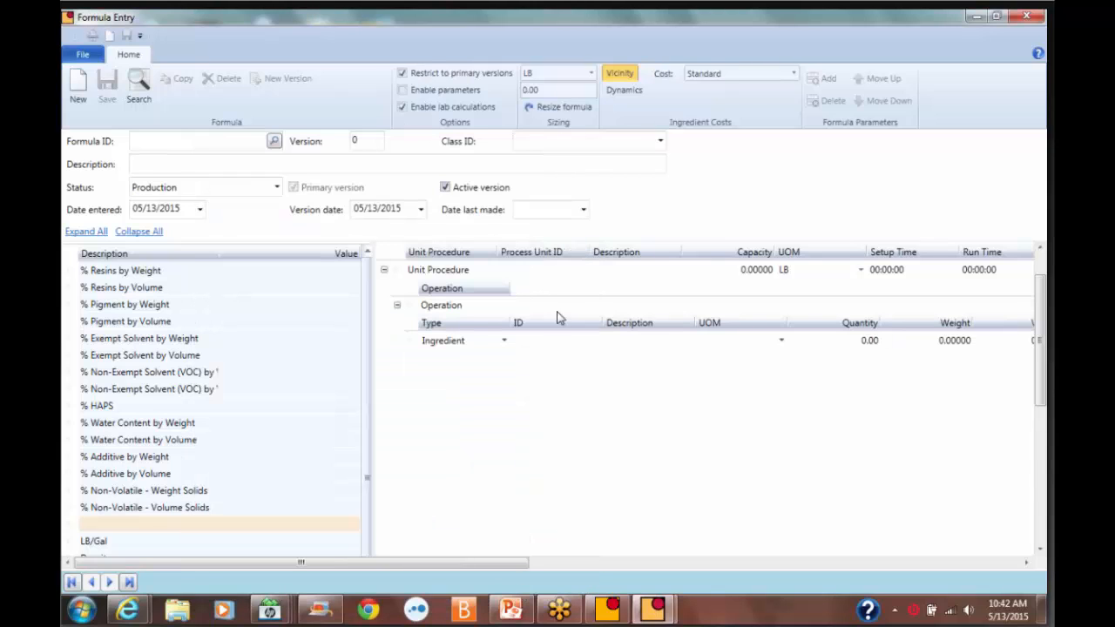
Remove the restriction to primary versions and open version 0 of BC TRAIN 1 from the formula lookup.
left_click(406, 74)
left_click(293, 188)
left_click(274, 141)
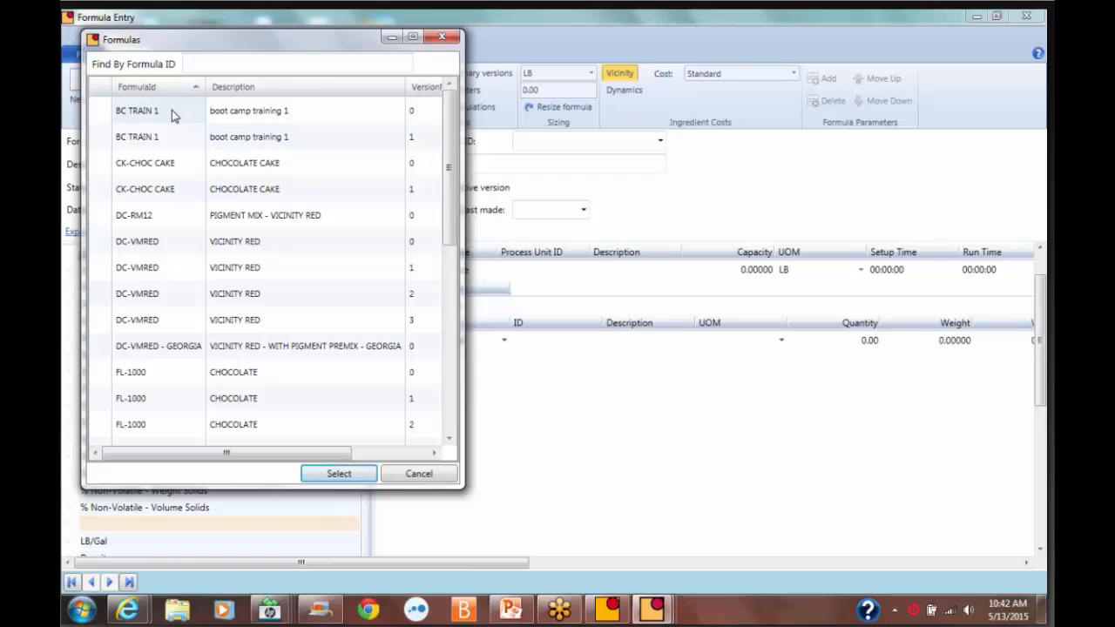
double_click(172, 110)
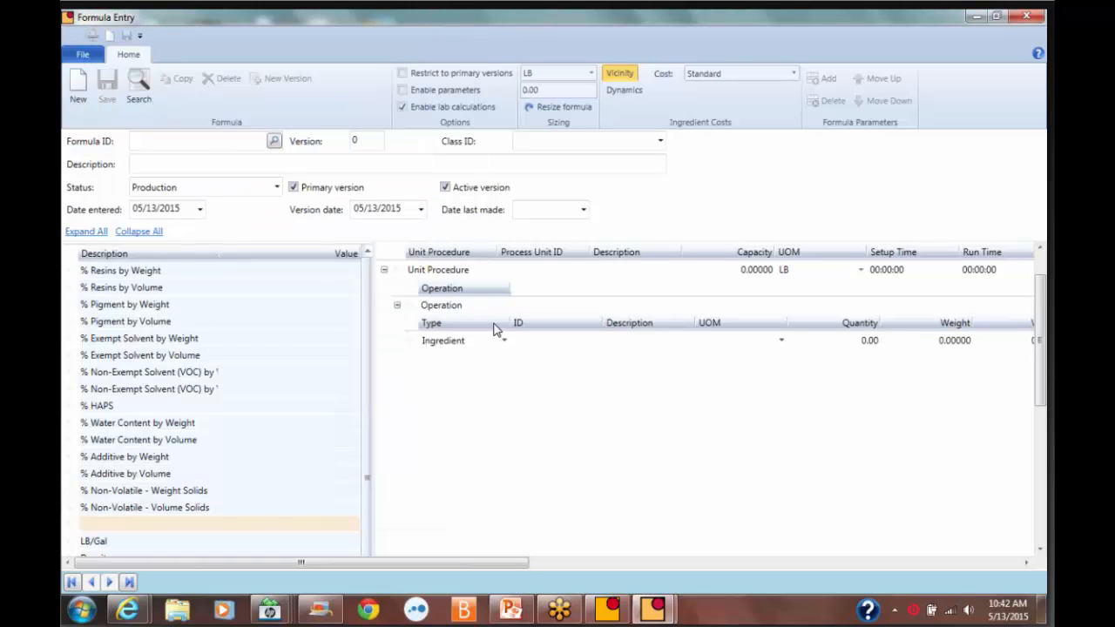